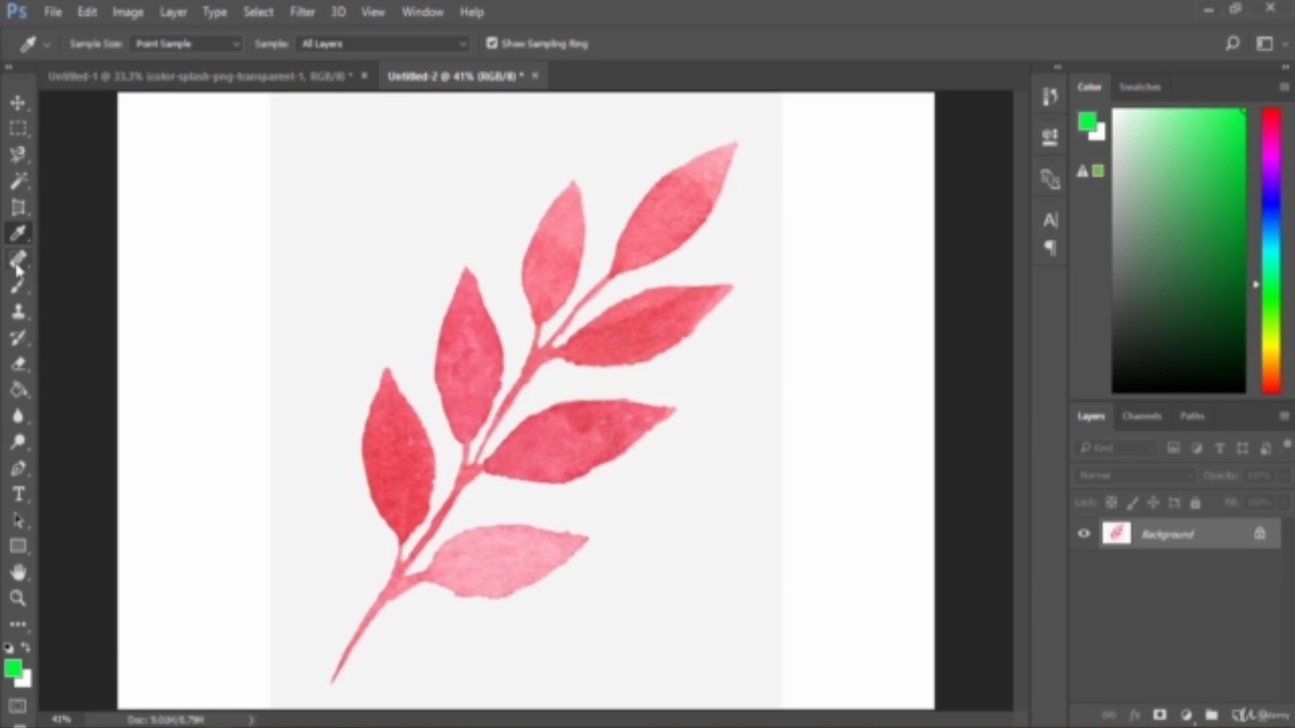
# Make the Spot Healing Brush Tool active from the healing flyout and open the File menu
pyautogui.click(19, 269)
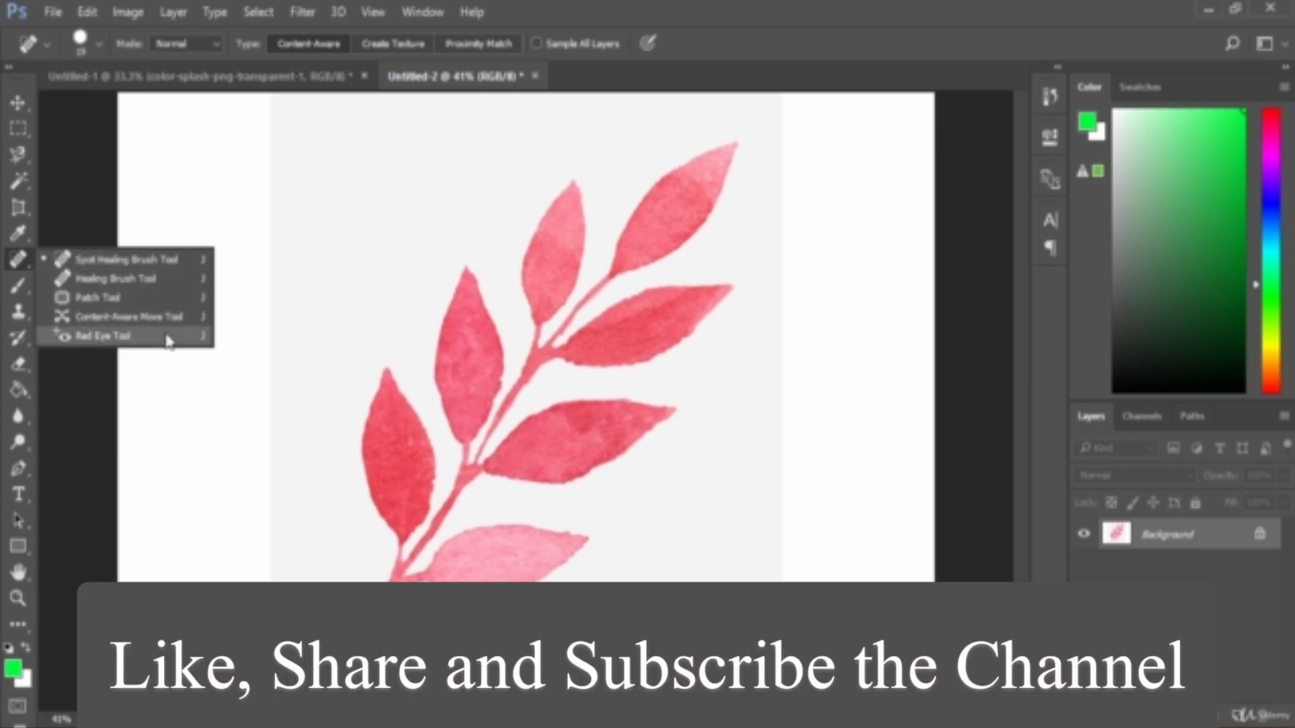
pyautogui.click(136, 263)
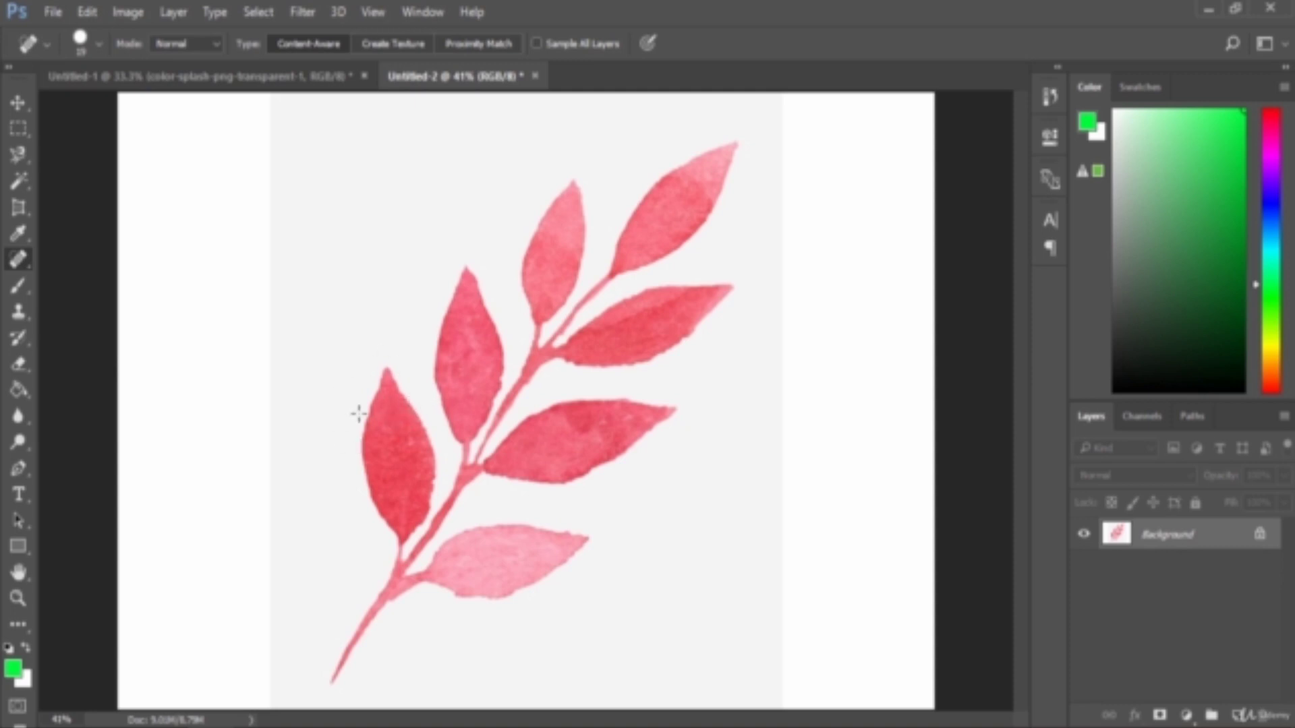
pyautogui.click(53, 13)
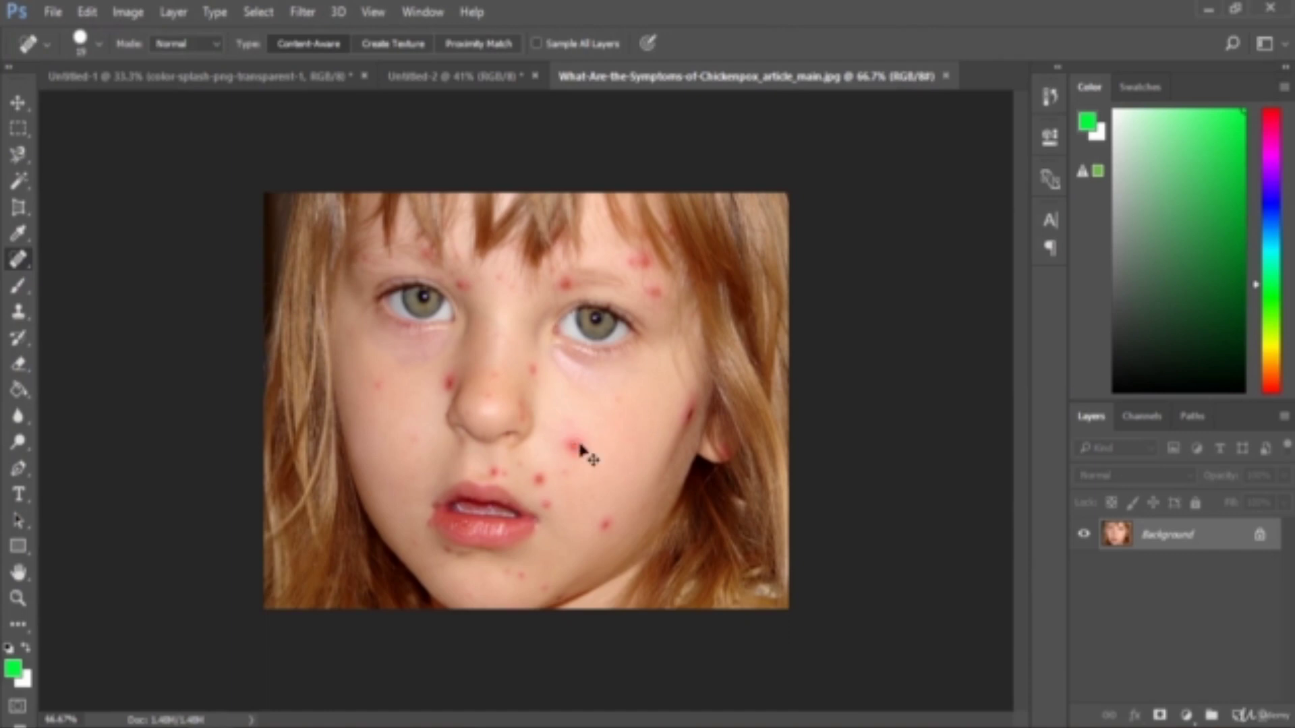
# Zoom to actual size and spot-heal the red spots on the cheek and beside the mouth
pyautogui.hotkey('ctrl', '+')
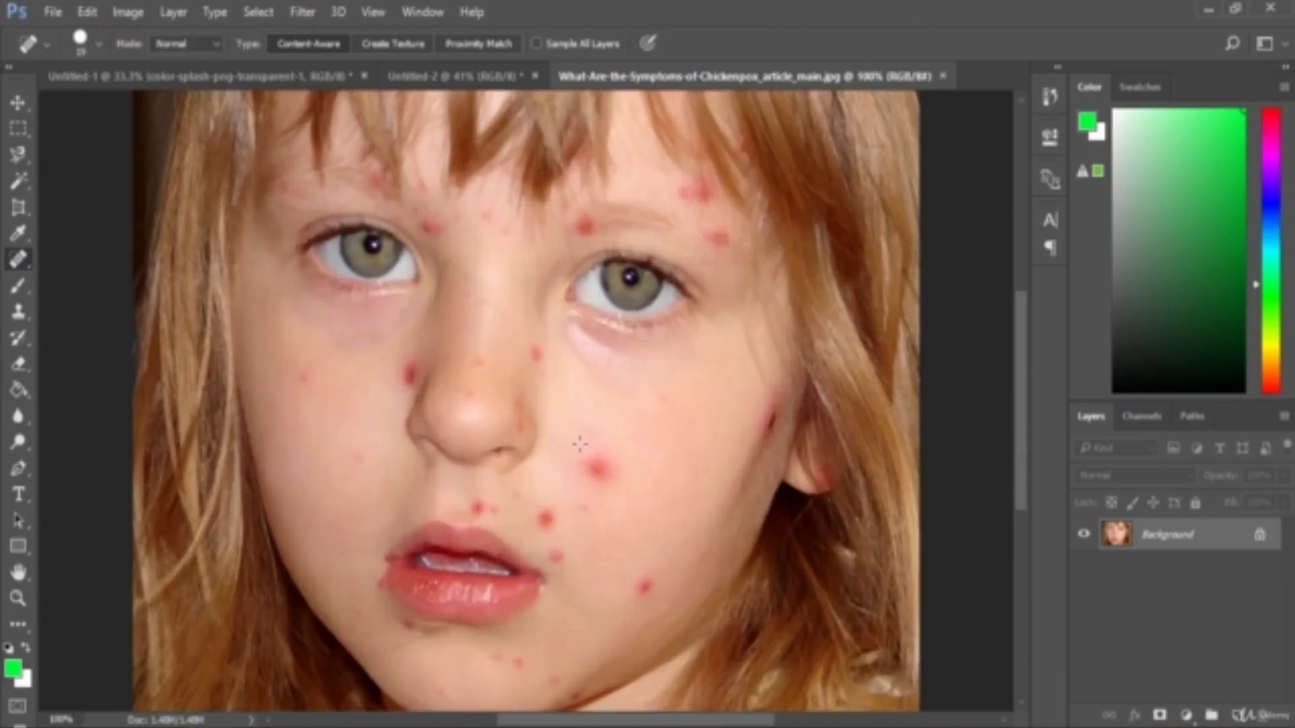
pyautogui.rightClick(18, 259)
pyautogui.click(149, 262)
pyautogui.moveTo(581, 446)
pyautogui.mouseDown()
pyautogui.moveTo(612, 488)
pyautogui.moveTo(598, 490)
pyautogui.moveTo(597, 459)
pyautogui.mouseUp()
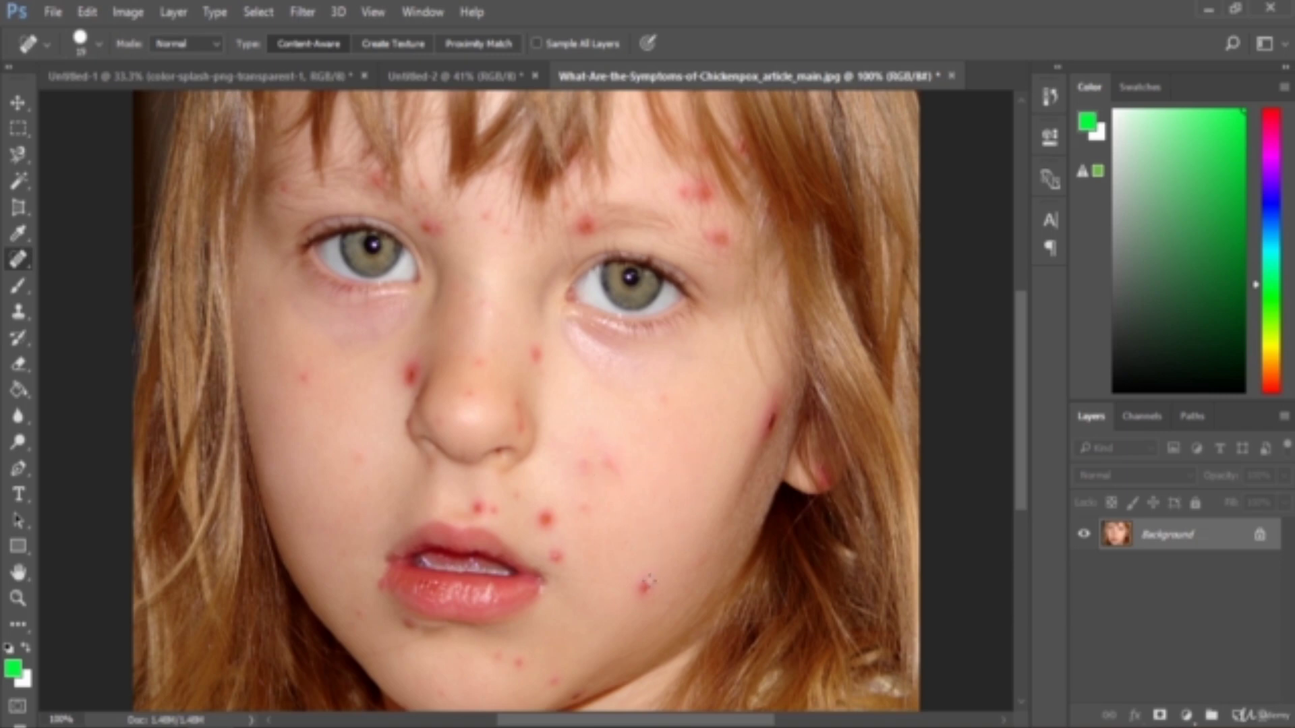
pyautogui.moveTo(649, 580)
pyautogui.mouseDown()
pyautogui.moveTo(641, 593)
pyautogui.moveTo(649, 585)
pyautogui.mouseUp()
pyautogui.moveTo(543, 522)
pyautogui.mouseDown()
pyautogui.moveTo(560, 556)
pyautogui.moveTo(558, 520)
pyautogui.moveTo(614, 539)
pyautogui.moveTo(586, 506)
pyautogui.mouseUp()
pyautogui.moveTo(584, 468); pyautogui.dragTo(614, 476)
# Spot-heal the spots on the brow, between the eyes, nose, cheek, nostril, lower lip and chin
pyautogui.rightClick(29, 273)
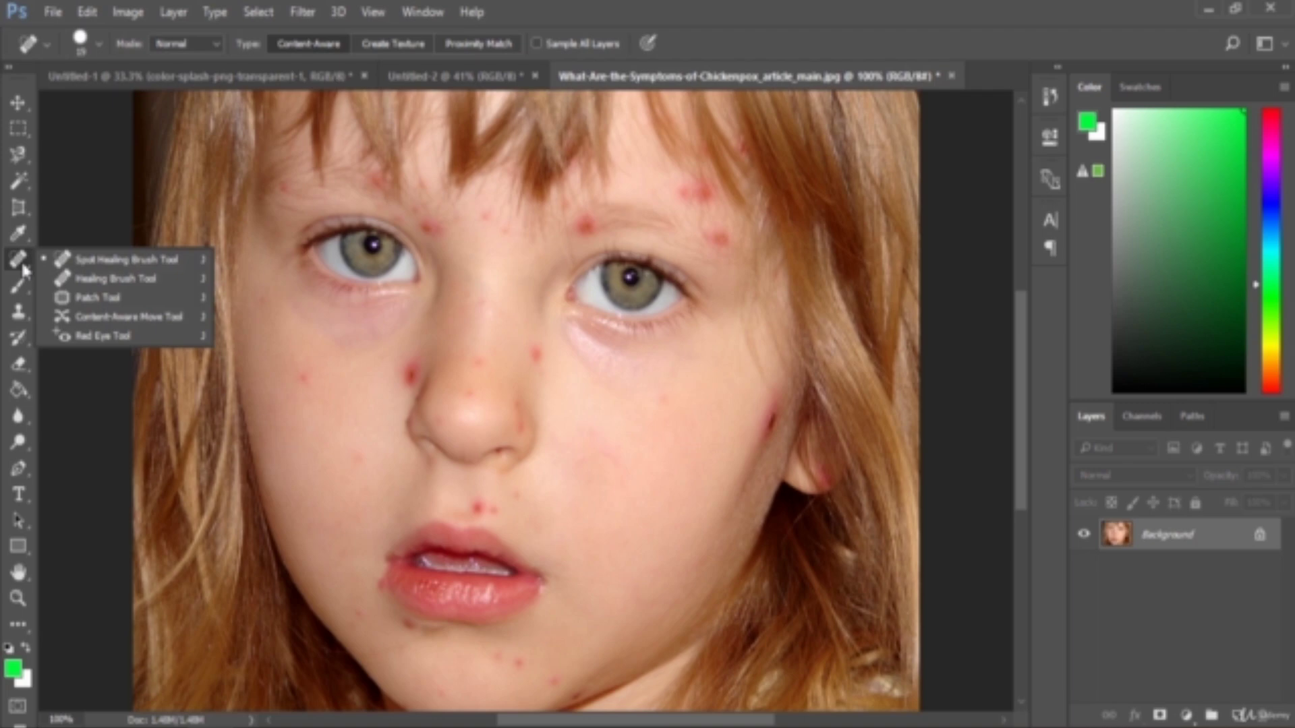
pyautogui.click(108, 259)
pyautogui.moveTo(426, 218); pyautogui.dragTo(429, 222)
pyautogui.moveTo(479, 240); pyautogui.dragTo(516, 203)
pyautogui.moveTo(518, 398); pyautogui.dragTo(525, 425)
pyautogui.moveTo(770, 410); pyautogui.dragTo(766, 442)
pyautogui.moveTo(413, 361); pyautogui.dragTo(411, 386)
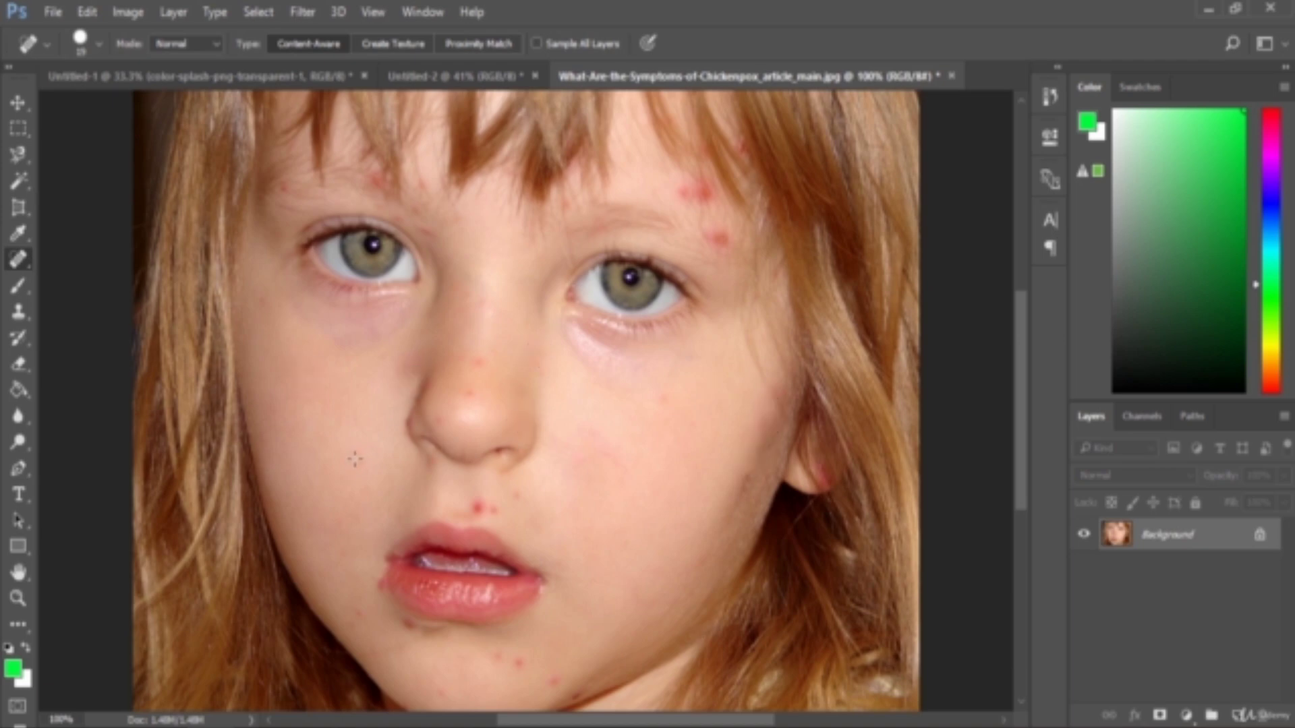
pyautogui.moveTo(375, 572); pyautogui.dragTo(375, 572)
pyautogui.moveTo(492, 649); pyautogui.dragTo(565, 685)
pyautogui.click(478, 364)
pyautogui.moveTo(470, 391); pyautogui.dragTo(472, 403)
# In History, toggle between the original Open state and the last Spot Healing state, ending on the healed face
pyautogui.click(1050, 100)
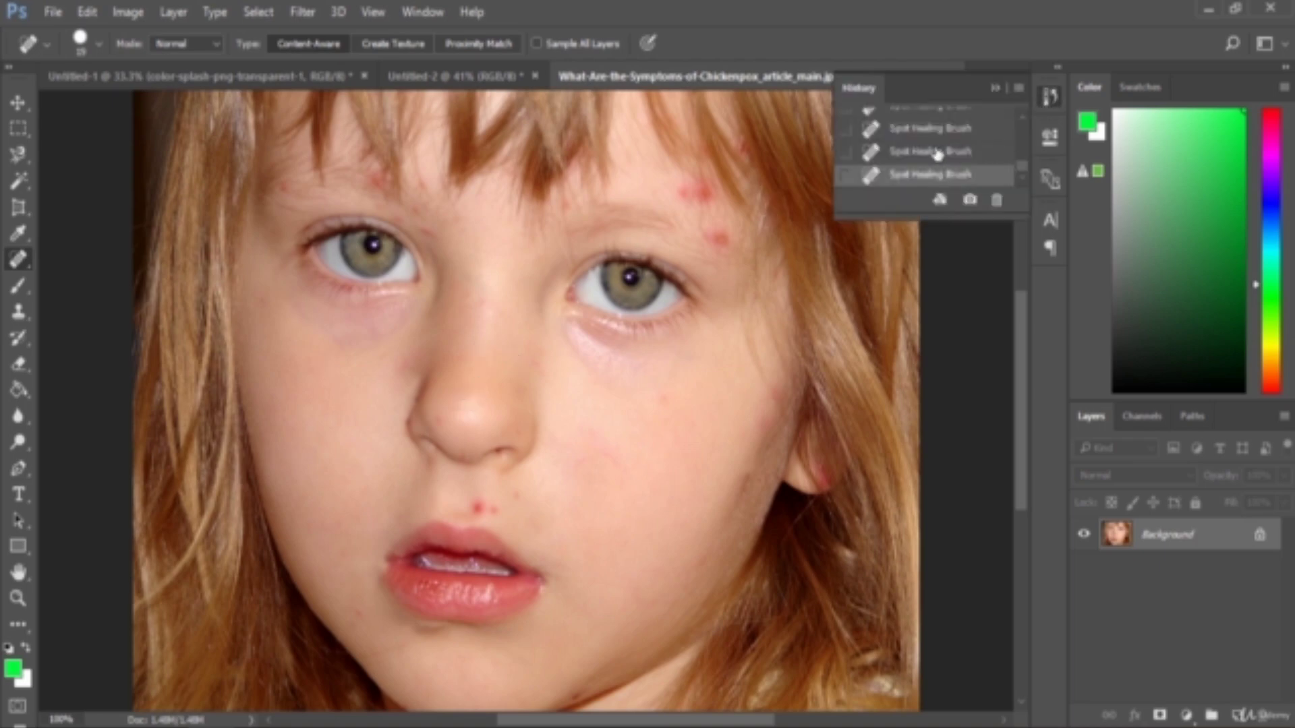
pyautogui.scroll(3, 937, 153)
pyautogui.scroll(5, 937, 153)
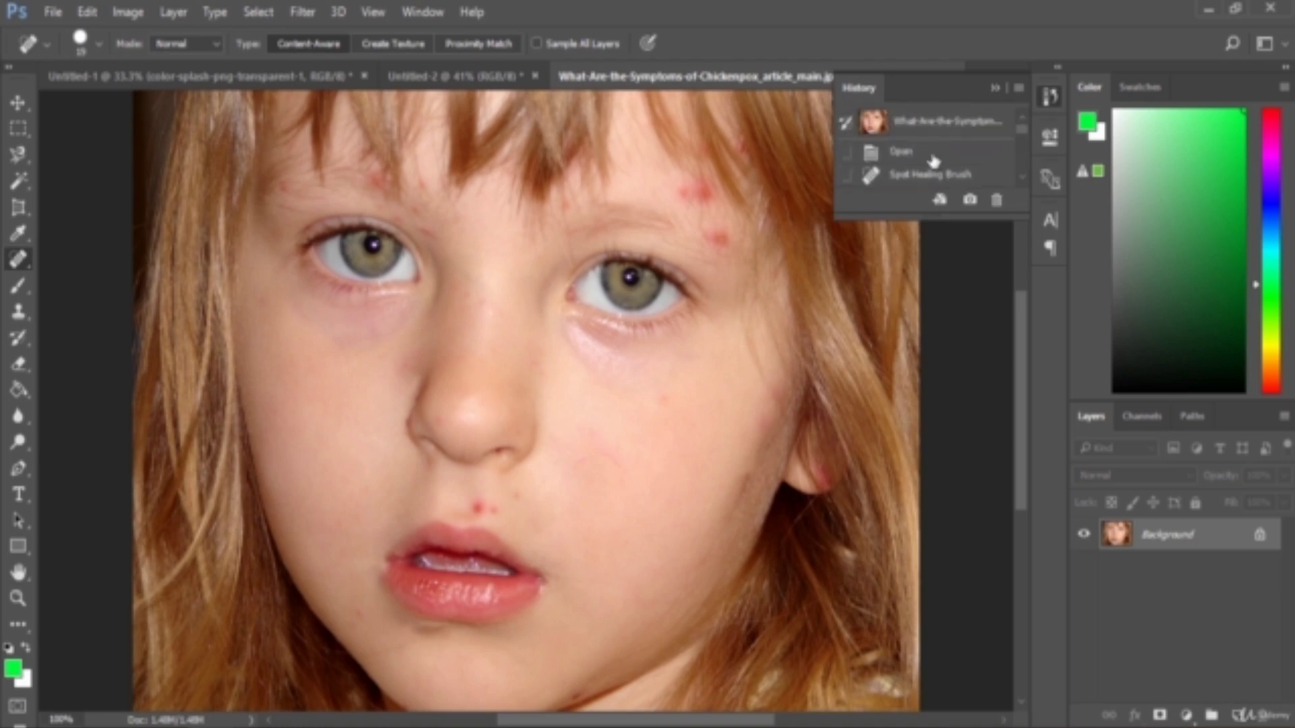
pyautogui.click(933, 155)
pyautogui.scroll(-5, 944, 166)
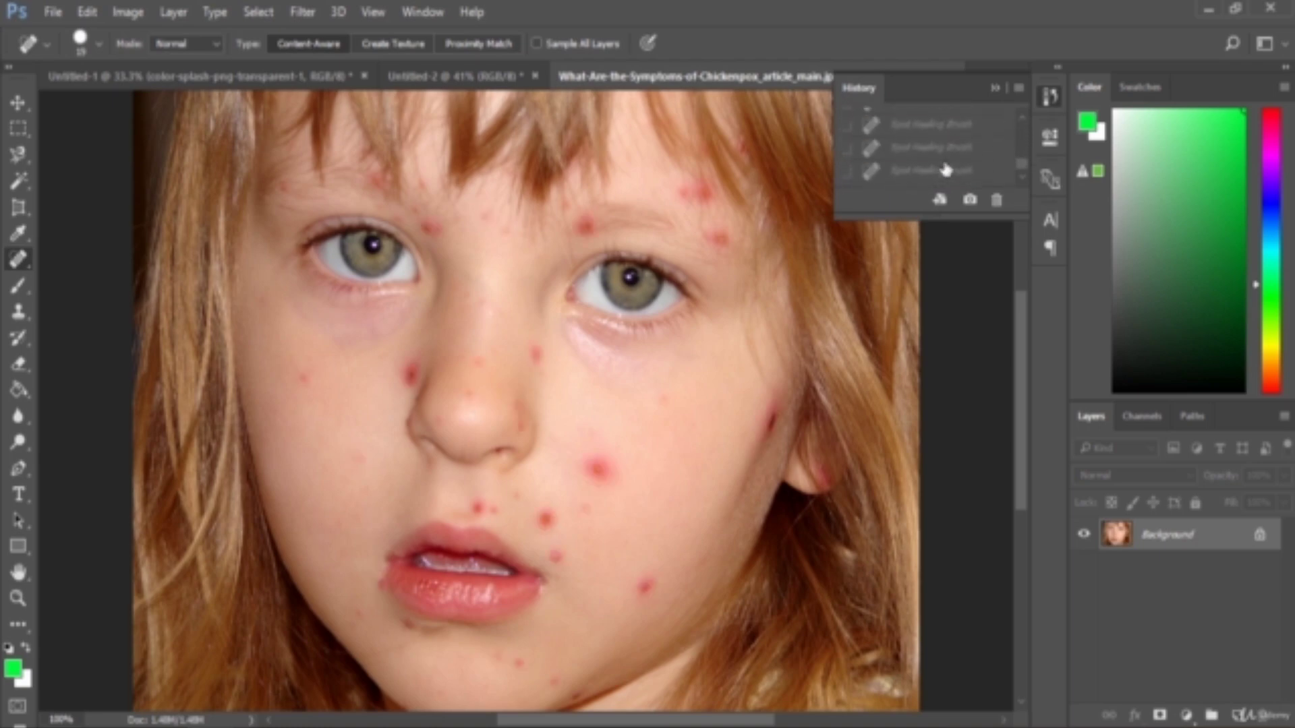
pyautogui.click(953, 174)
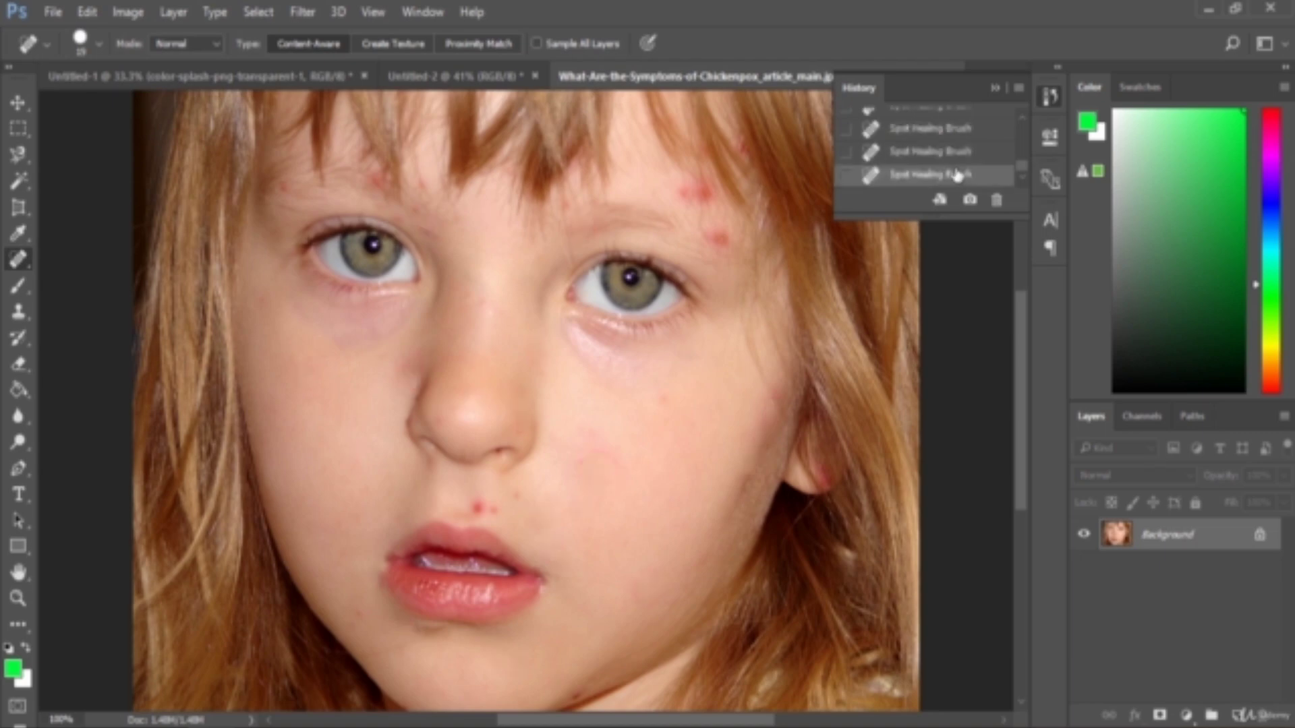
pyautogui.scroll(-1, 955, 174)
pyautogui.scroll(3, 956, 174)
pyautogui.click(938, 130)
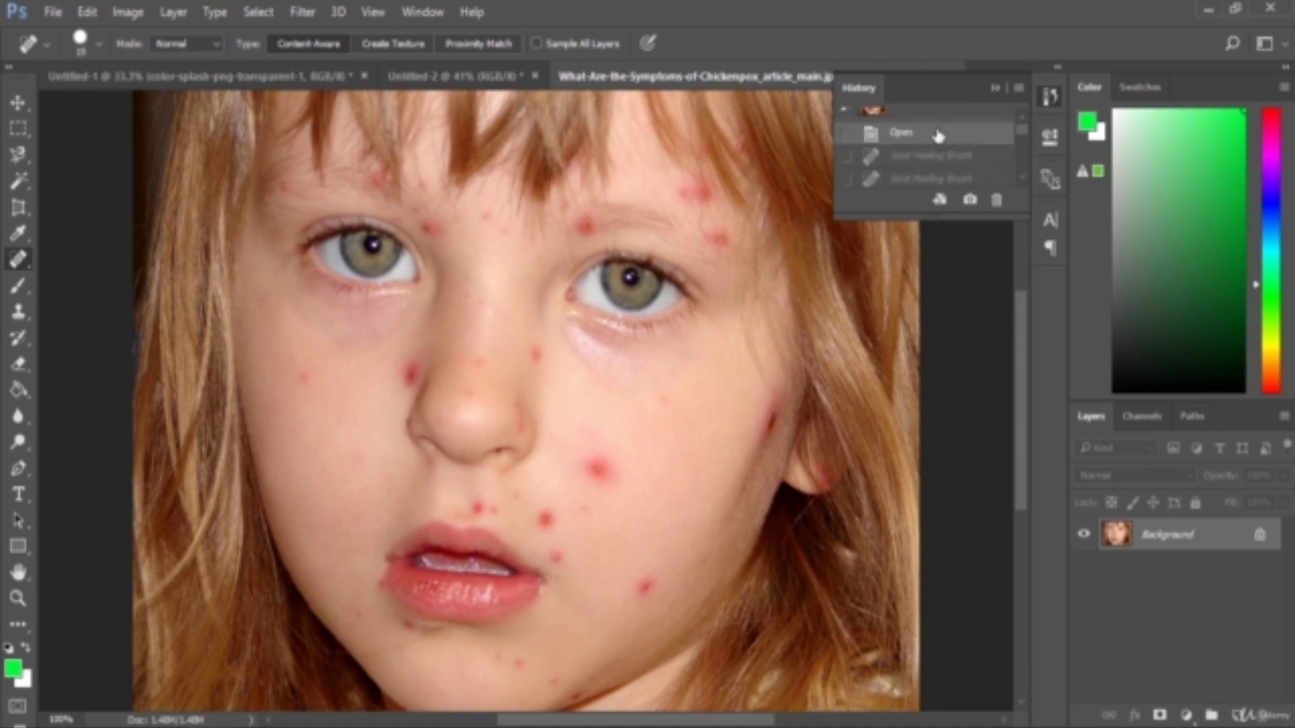
pyautogui.scroll(-2, 950, 159)
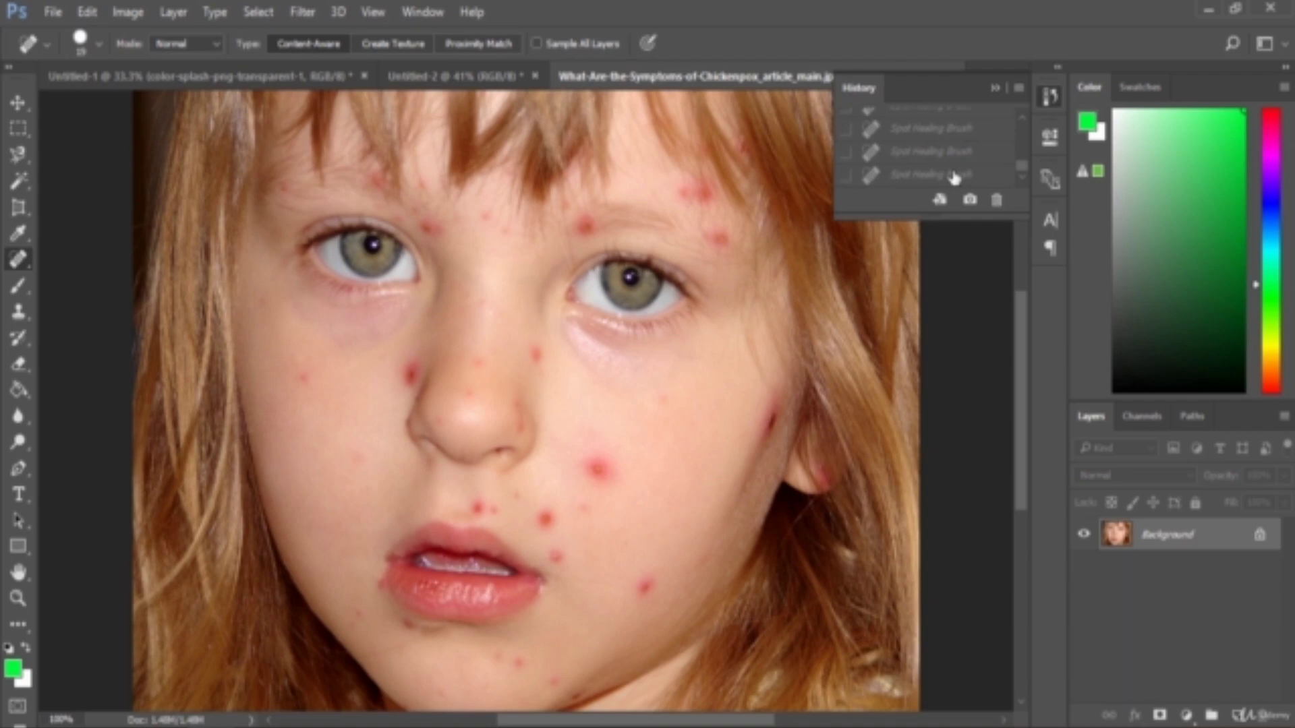
pyautogui.click(953, 175)
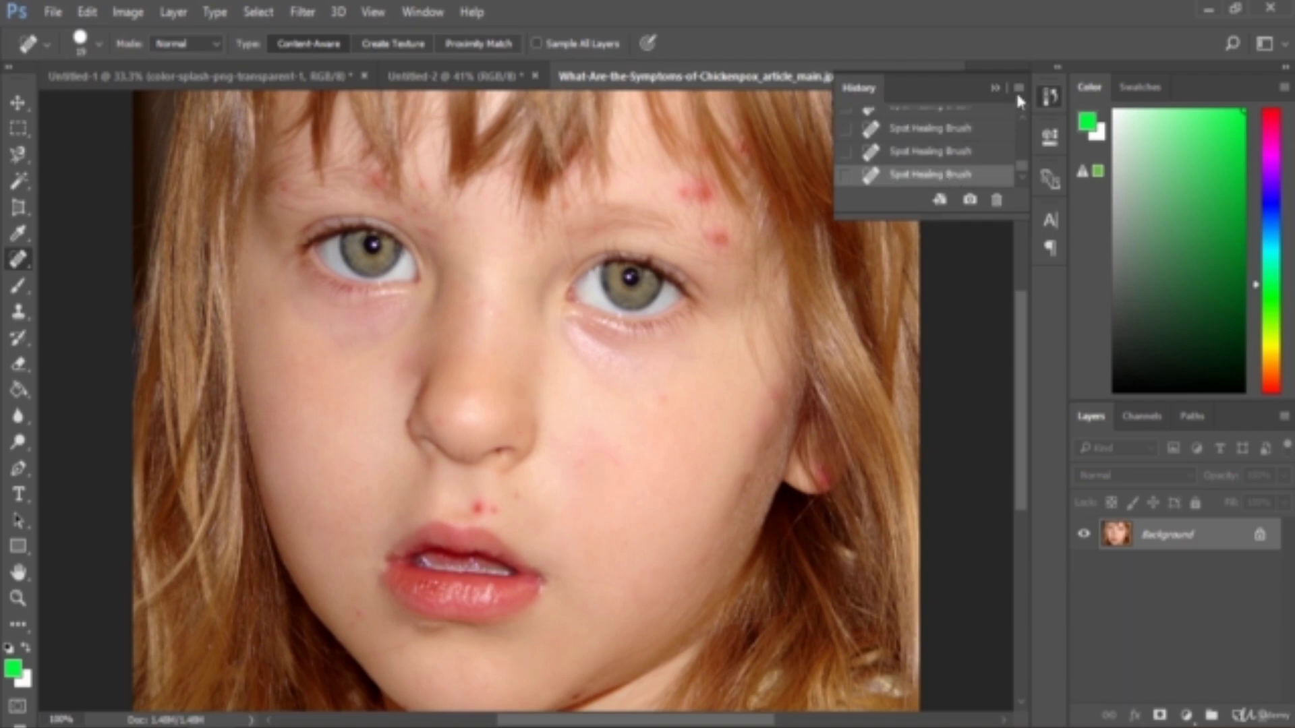
# Close History and switch to the Healing Brush Tool
pyautogui.click(997, 87)
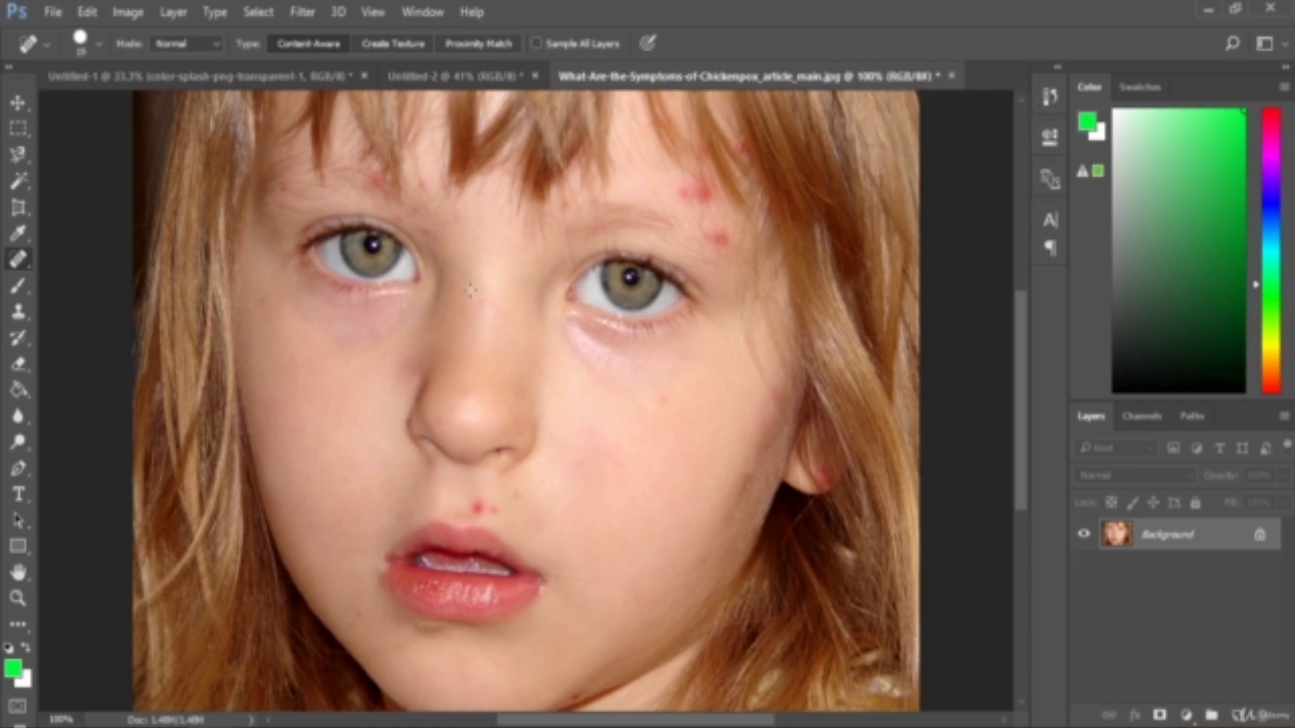
pyautogui.rightClick(19, 267)
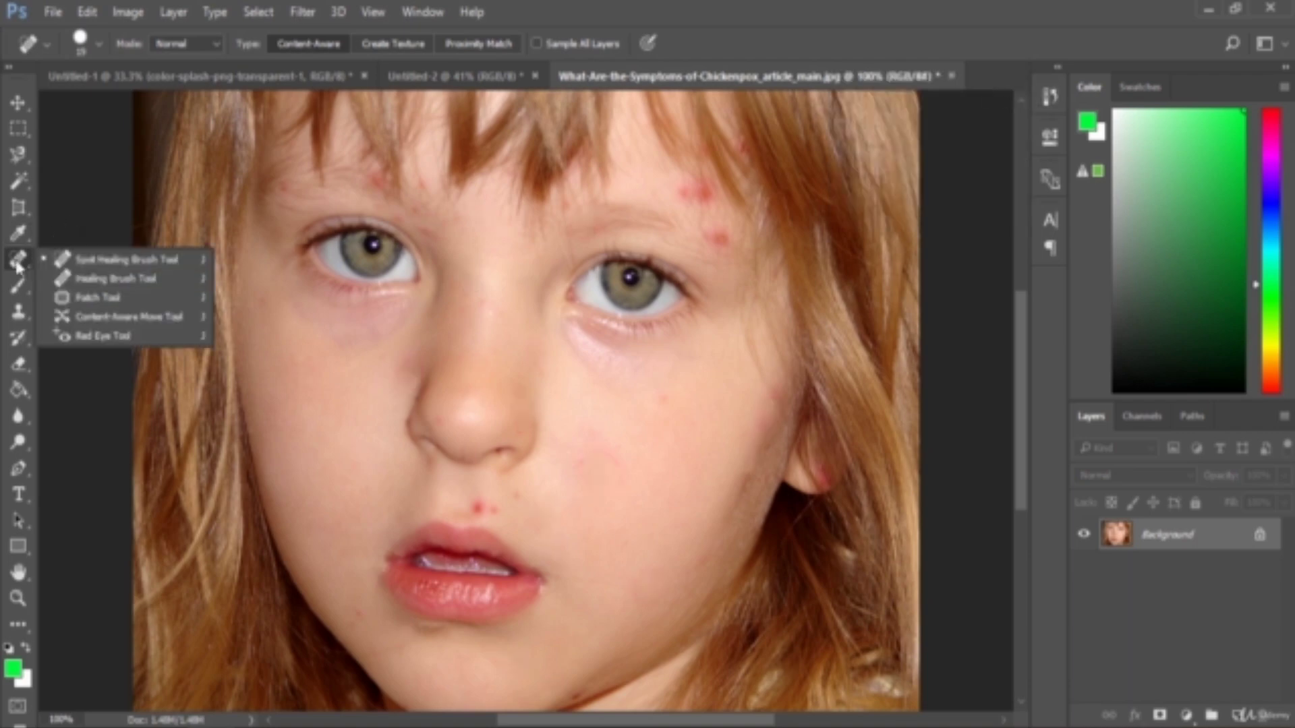
pyautogui.click(130, 286)
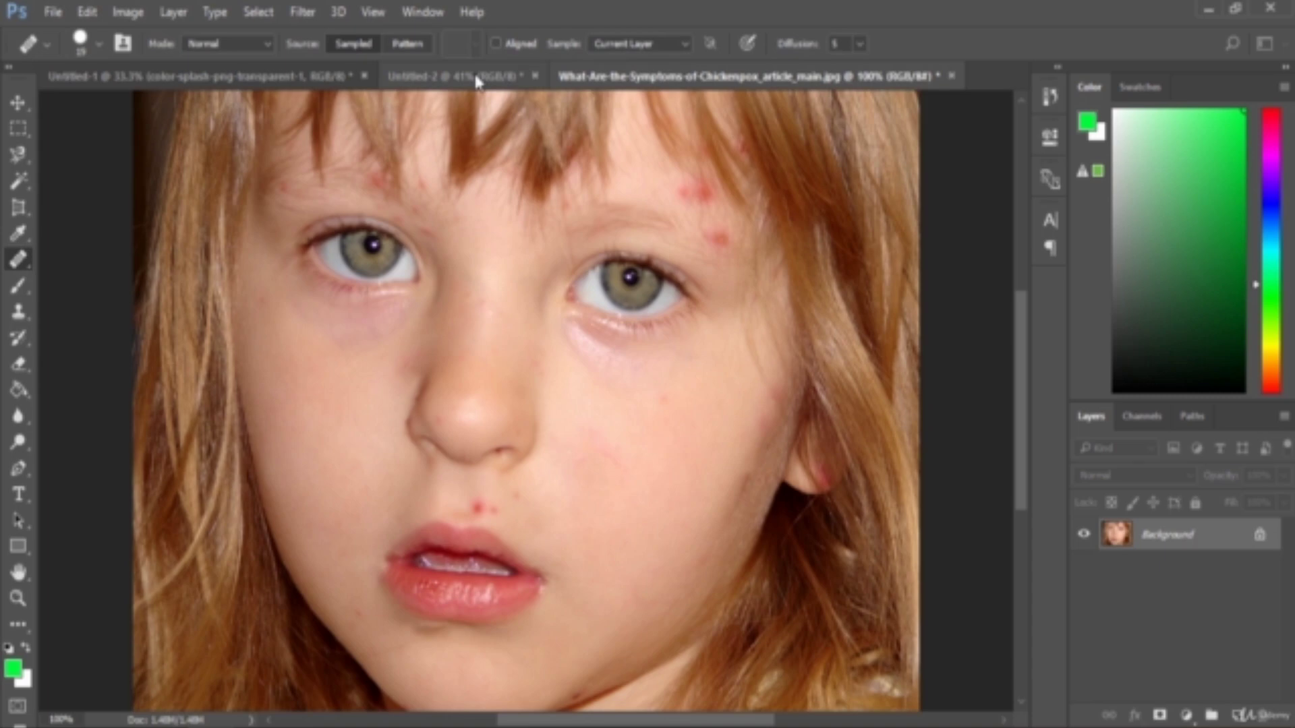
# Revert the photo to its original Open state in History, then close the panel
pyautogui.click(1050, 98)
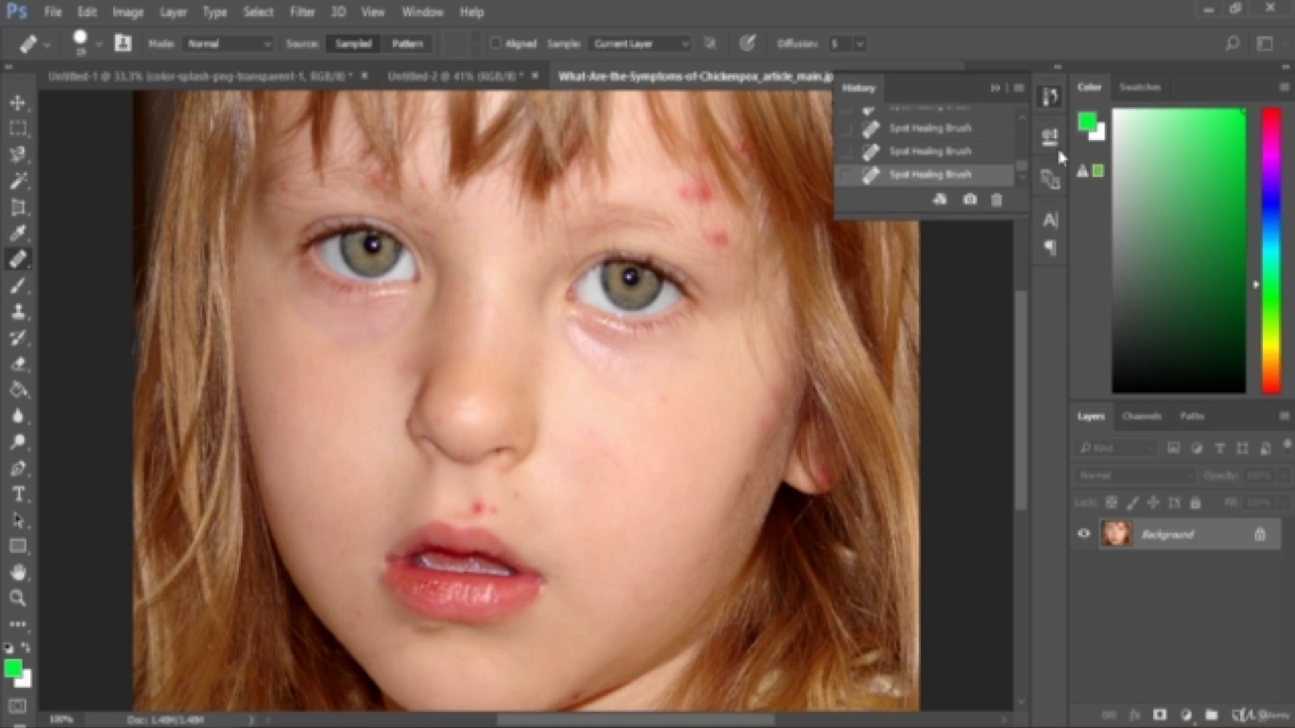
pyautogui.moveTo(1020, 164); pyautogui.dragTo(1017, 110)
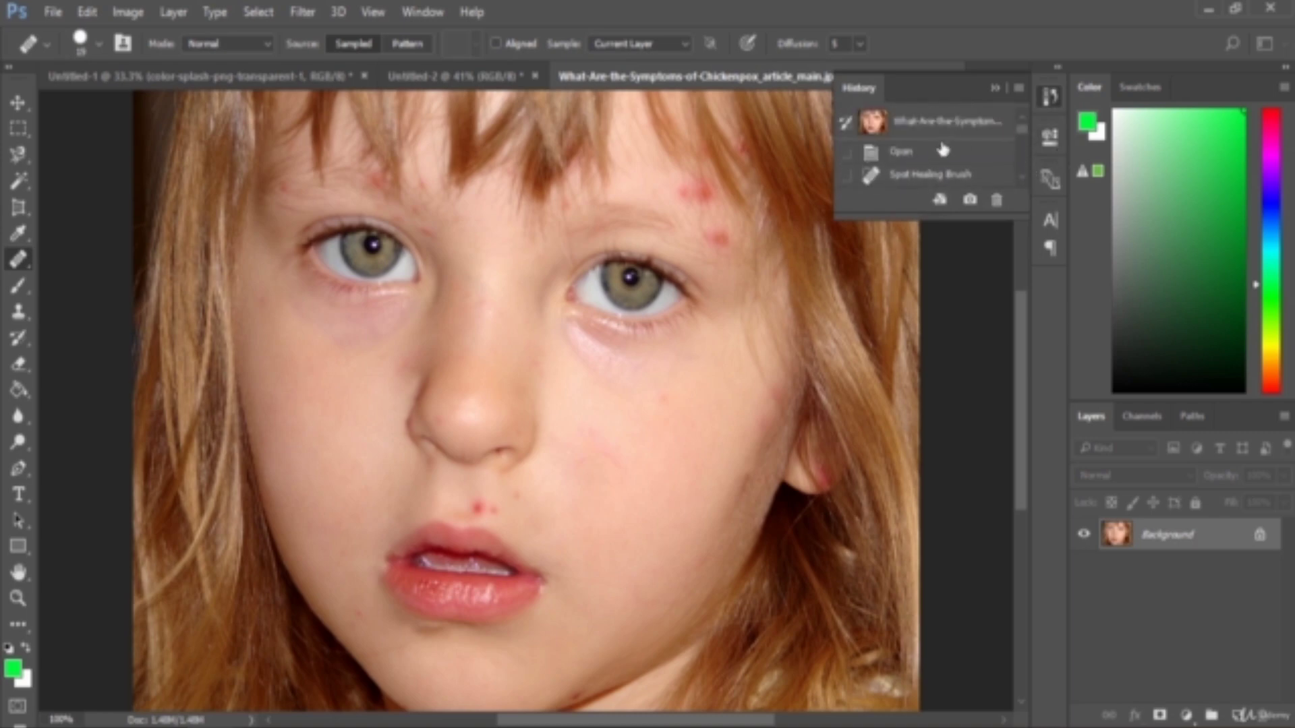
pyautogui.click(937, 157)
pyautogui.click(995, 88)
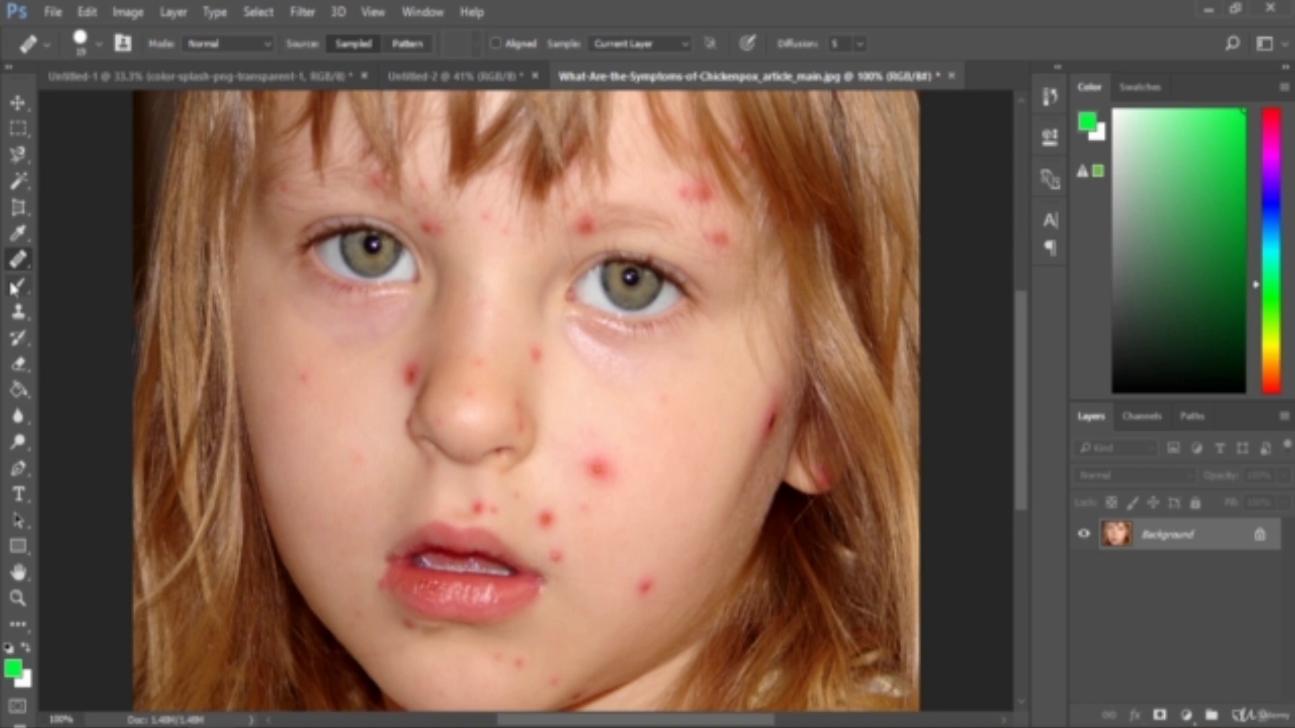
pyautogui.rightClick(19, 259)
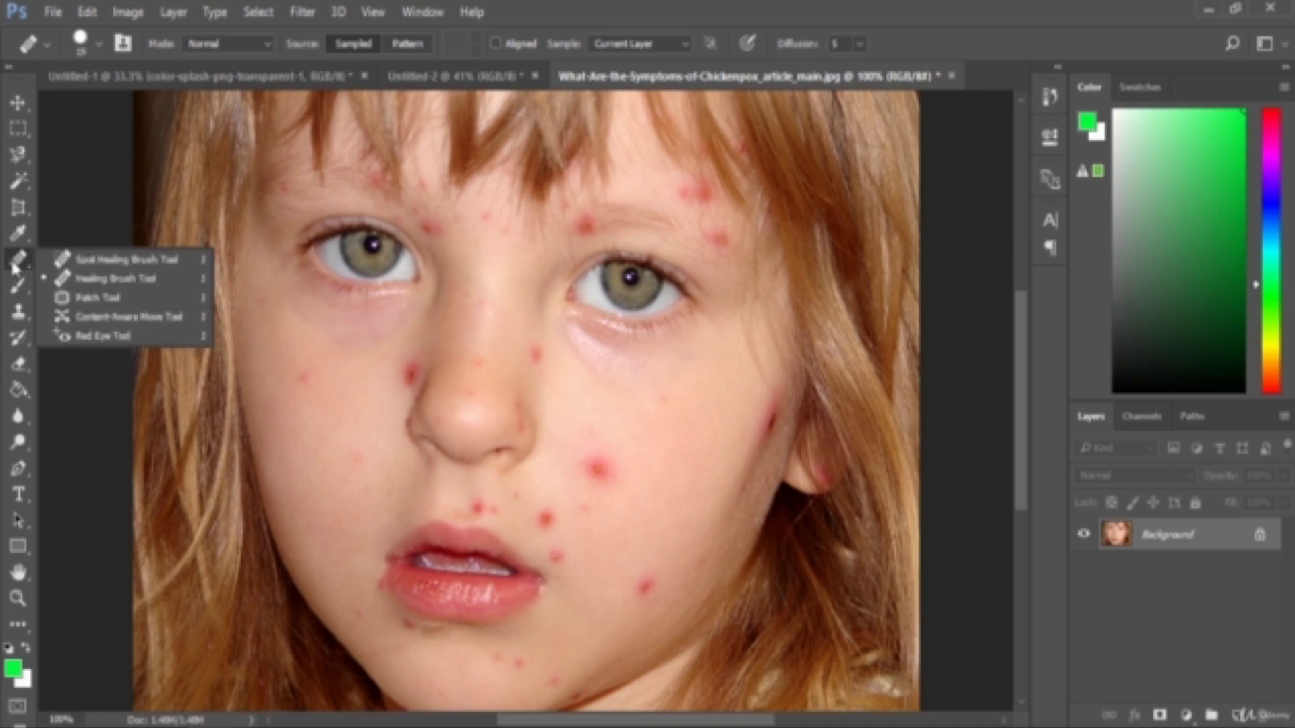
# Sample clean cheek skin and heal the cheek spots, lip spots and long mark near the ear
pyautogui.click(116, 278)
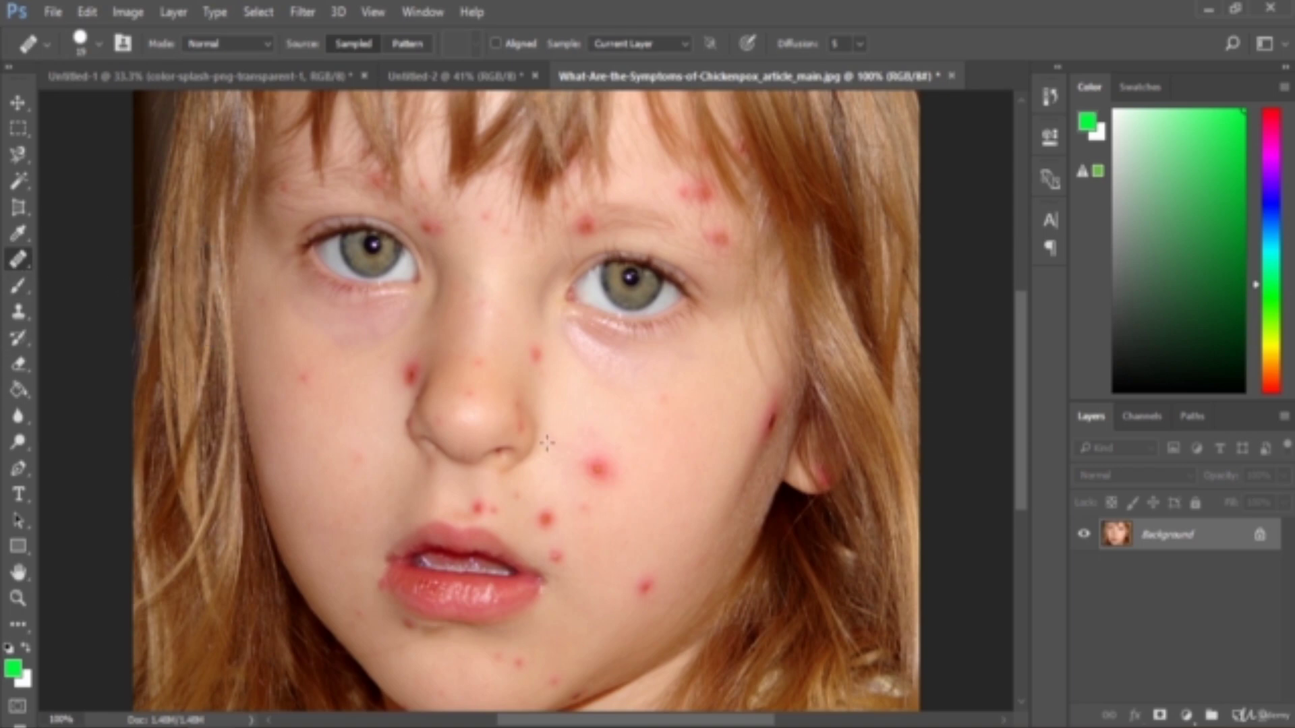
pyautogui.keyDown('alt'); pyautogui.click(690, 460); pyautogui.keyUp('alt')
pyautogui.moveTo(599, 467); pyautogui.dragTo(613, 489)
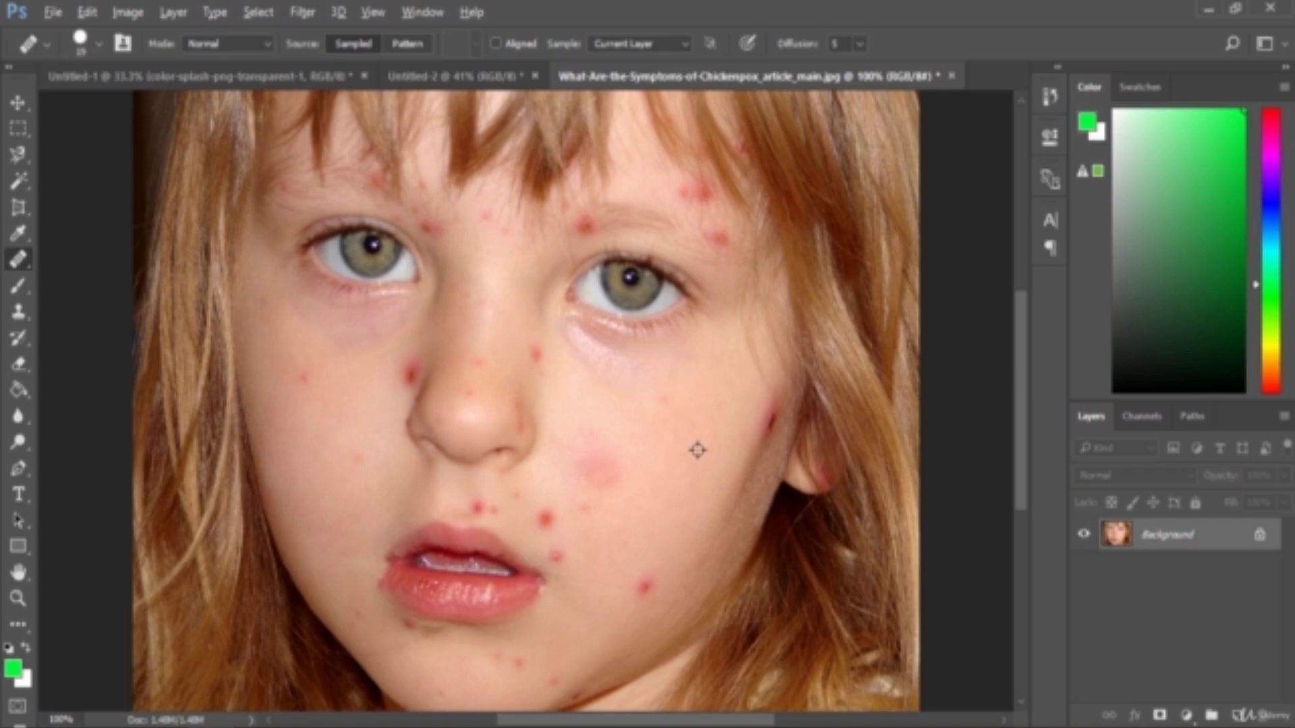
pyautogui.moveTo(604, 474)
pyautogui.mouseDown()
pyautogui.moveTo(602, 445)
pyautogui.moveTo(607, 493)
pyautogui.moveTo(577, 512)
pyautogui.moveTo(609, 492)
pyautogui.mouseUp()
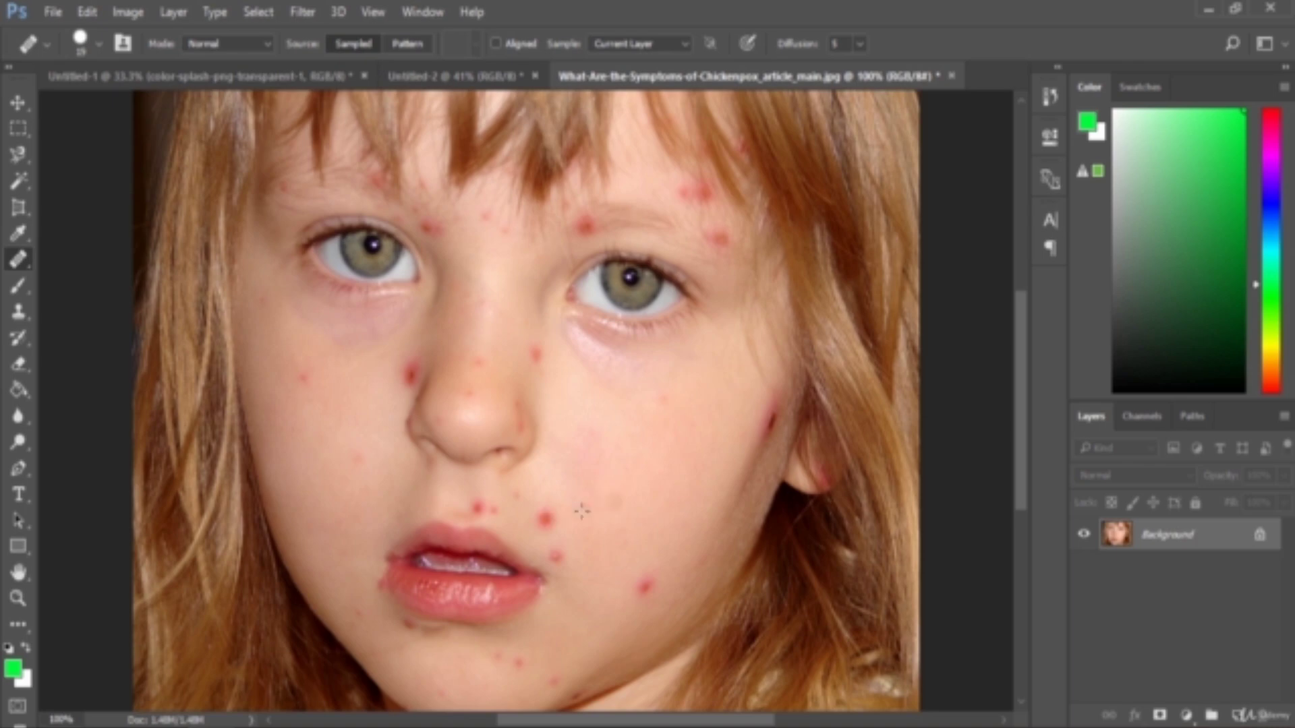
pyautogui.moveTo(546, 520); pyautogui.dragTo(559, 512)
pyautogui.click(506, 555)
pyautogui.click(646, 584)
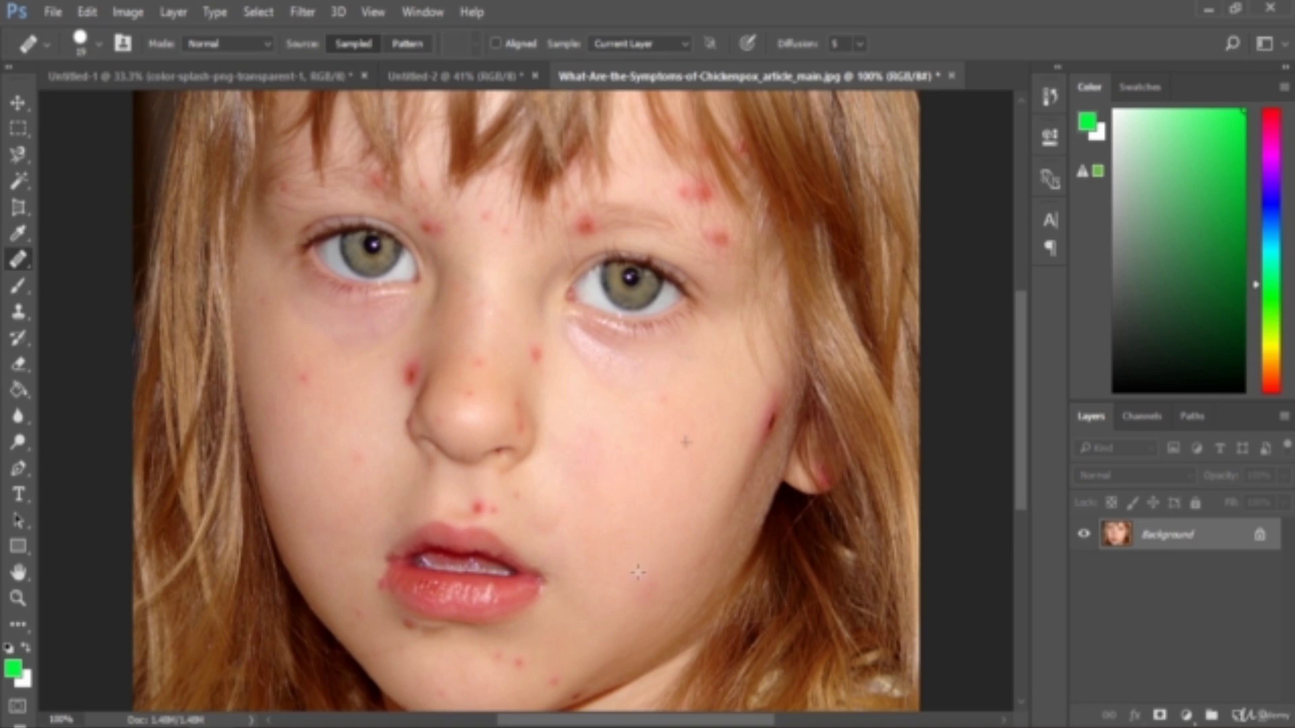
pyautogui.moveTo(774, 434); pyautogui.dragTo(770, 409)
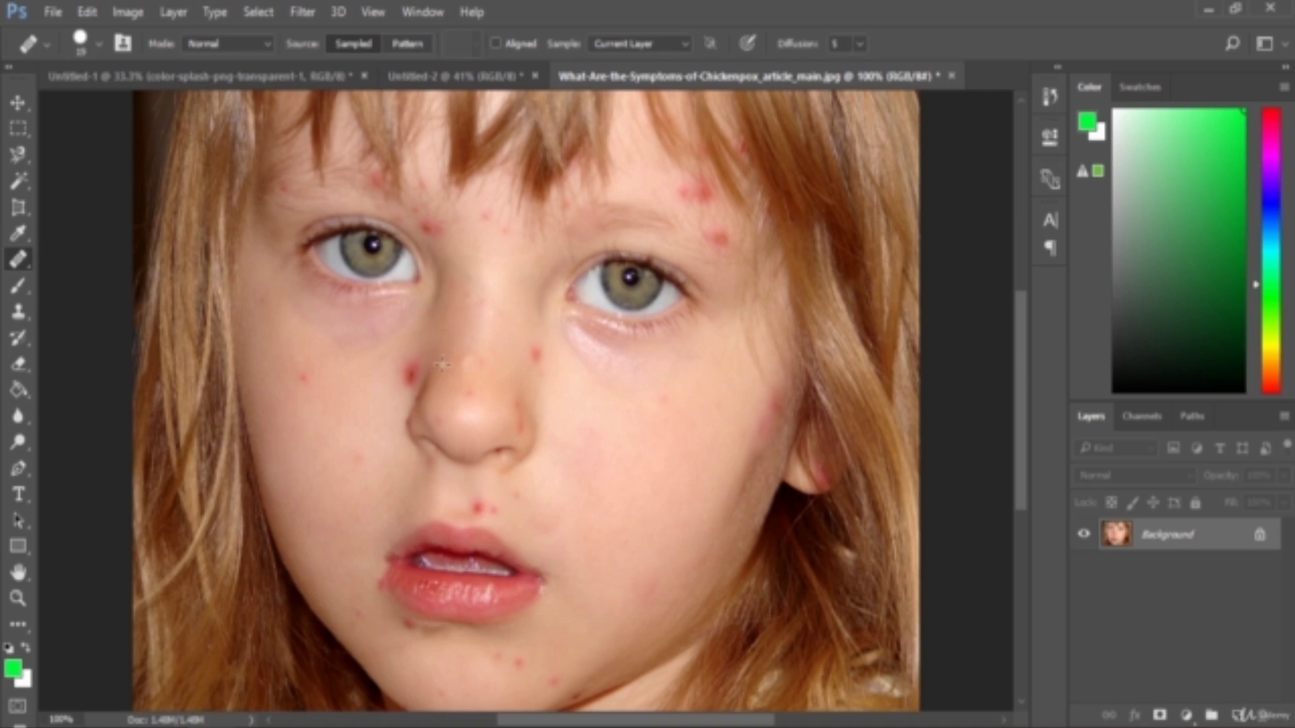
# Heal the spots beside the nose, above and below the lips, on the chin, brow and between the eyes
pyautogui.moveTo(413, 372); pyautogui.dragTo(410, 386)
pyautogui.click(480, 508)
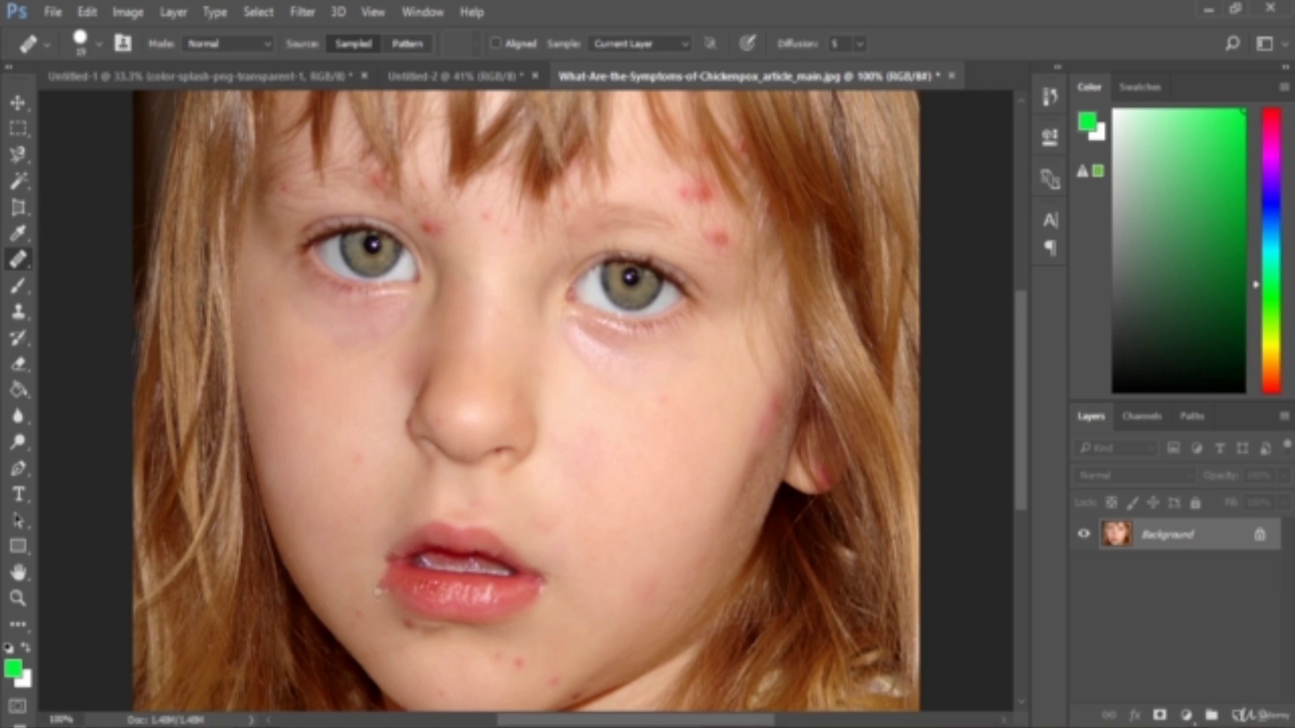
pyautogui.click(413, 623)
pyautogui.click(550, 672)
pyautogui.click(702, 193)
pyautogui.click(721, 241)
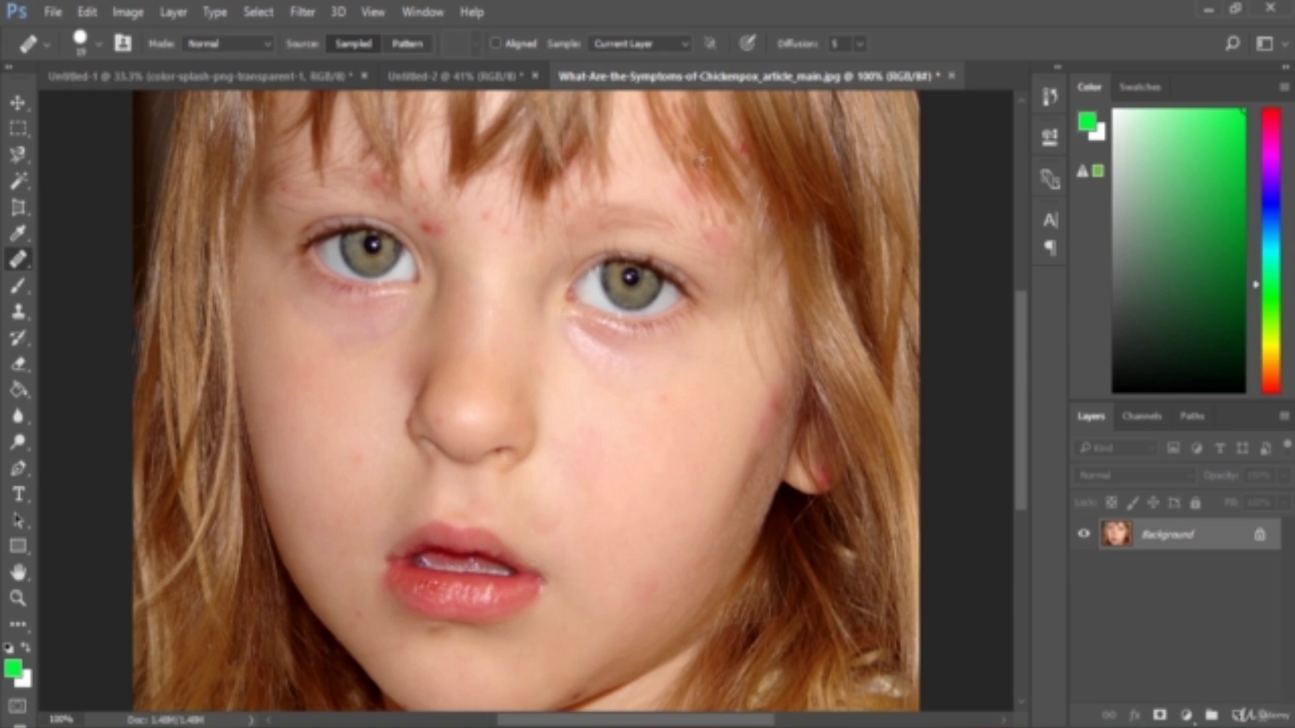
pyautogui.click(488, 249)
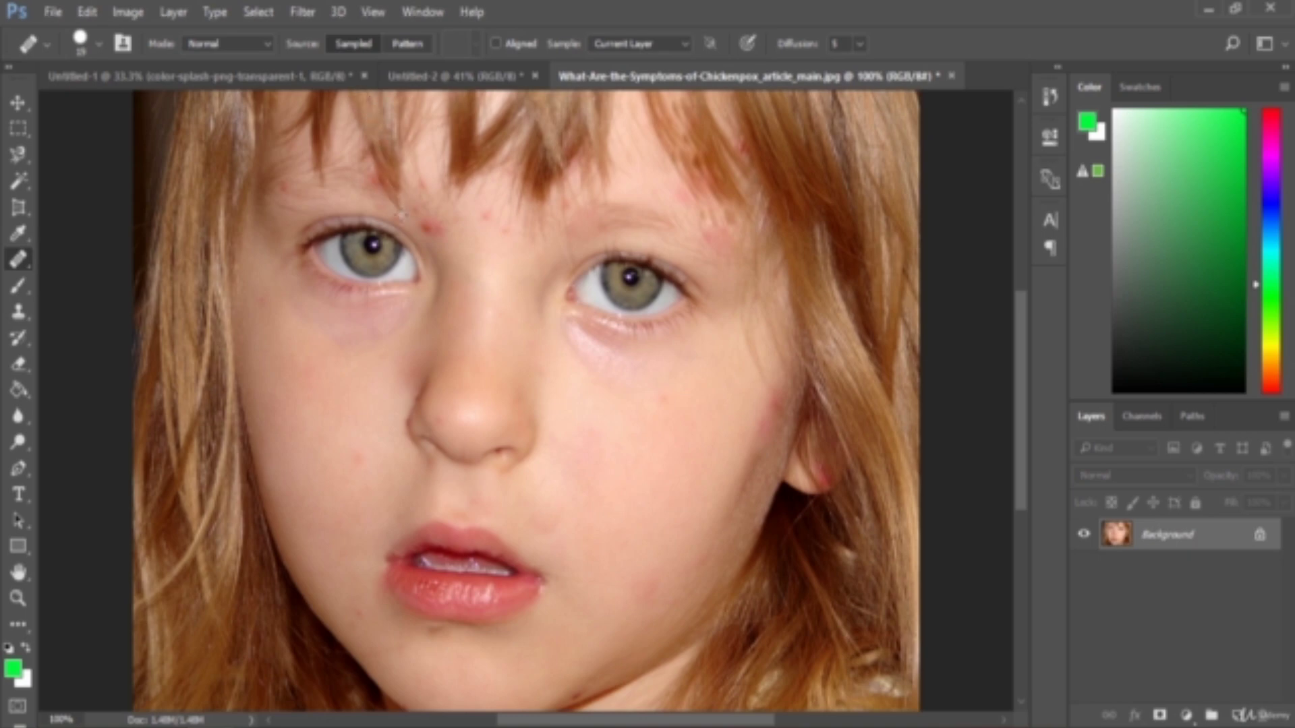
pyautogui.moveTo(389, 150); pyautogui.dragTo(435, 231)
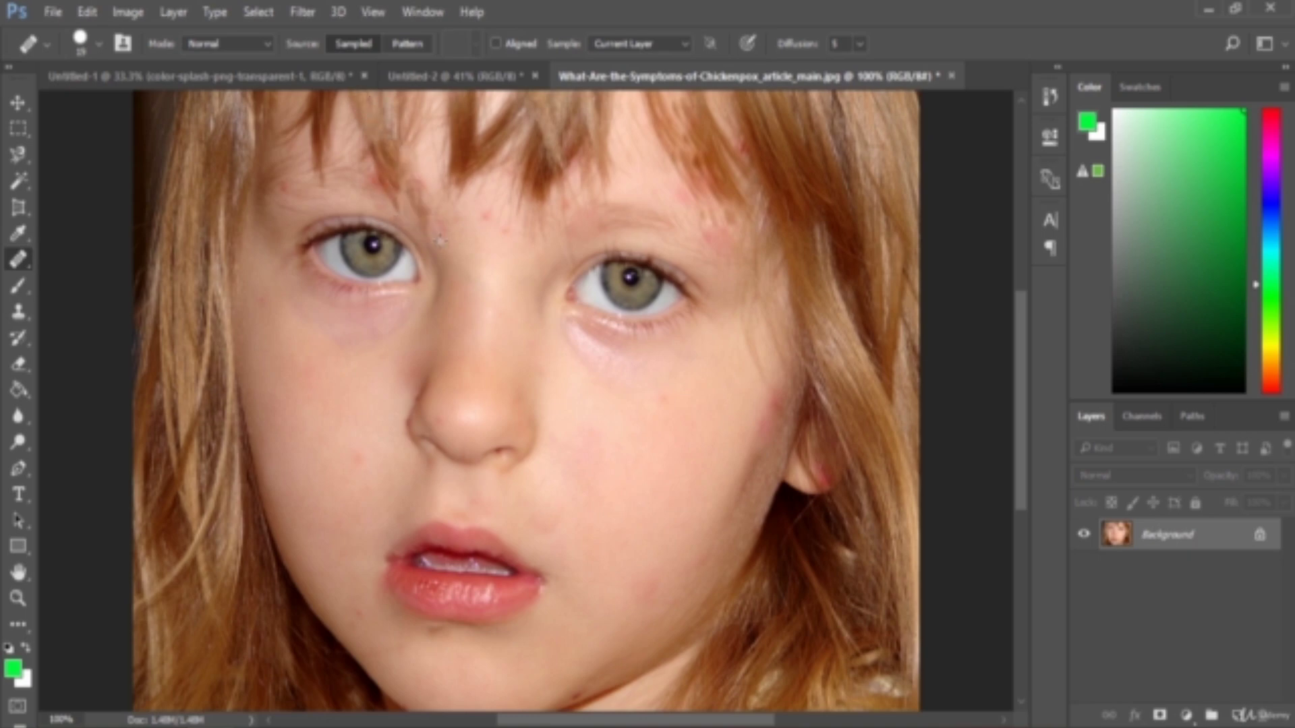
# Toggle History between the original Open state and the final Healing Brush state, keeping the healed face
pyautogui.click(1050, 98)
pyautogui.scroll(8, 995, 157)
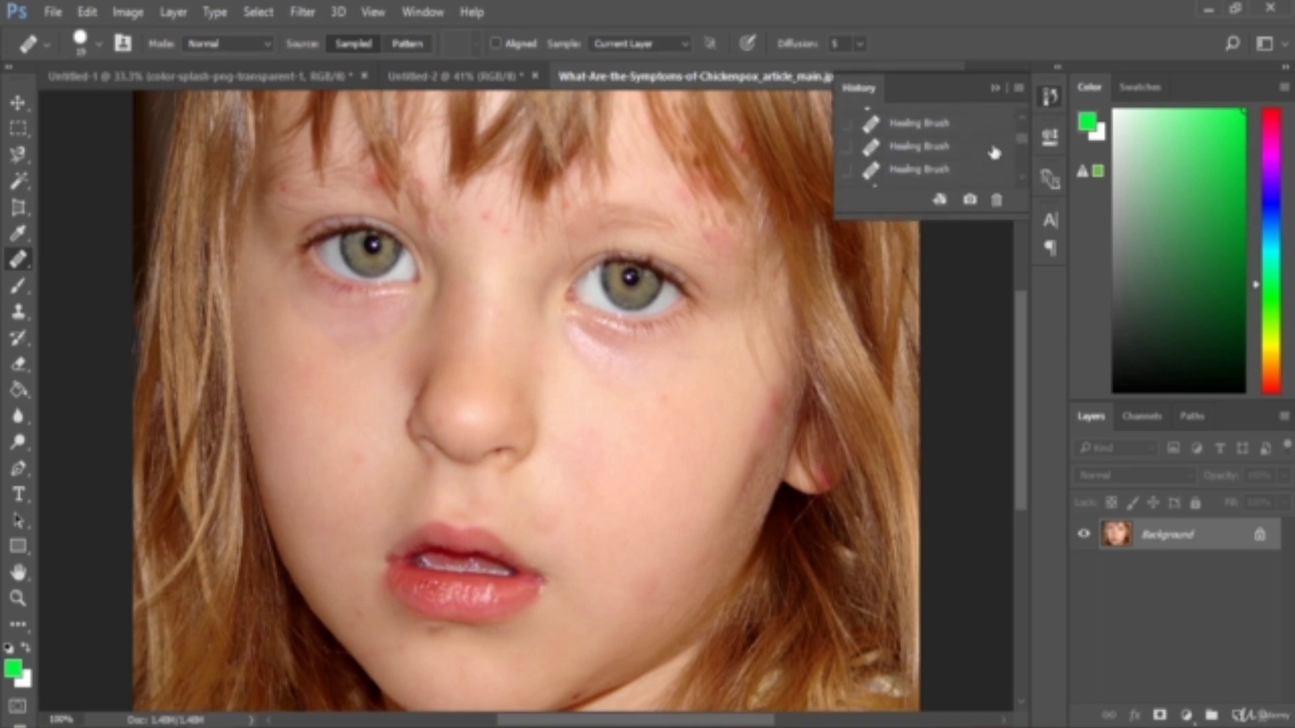
pyautogui.click(994, 152)
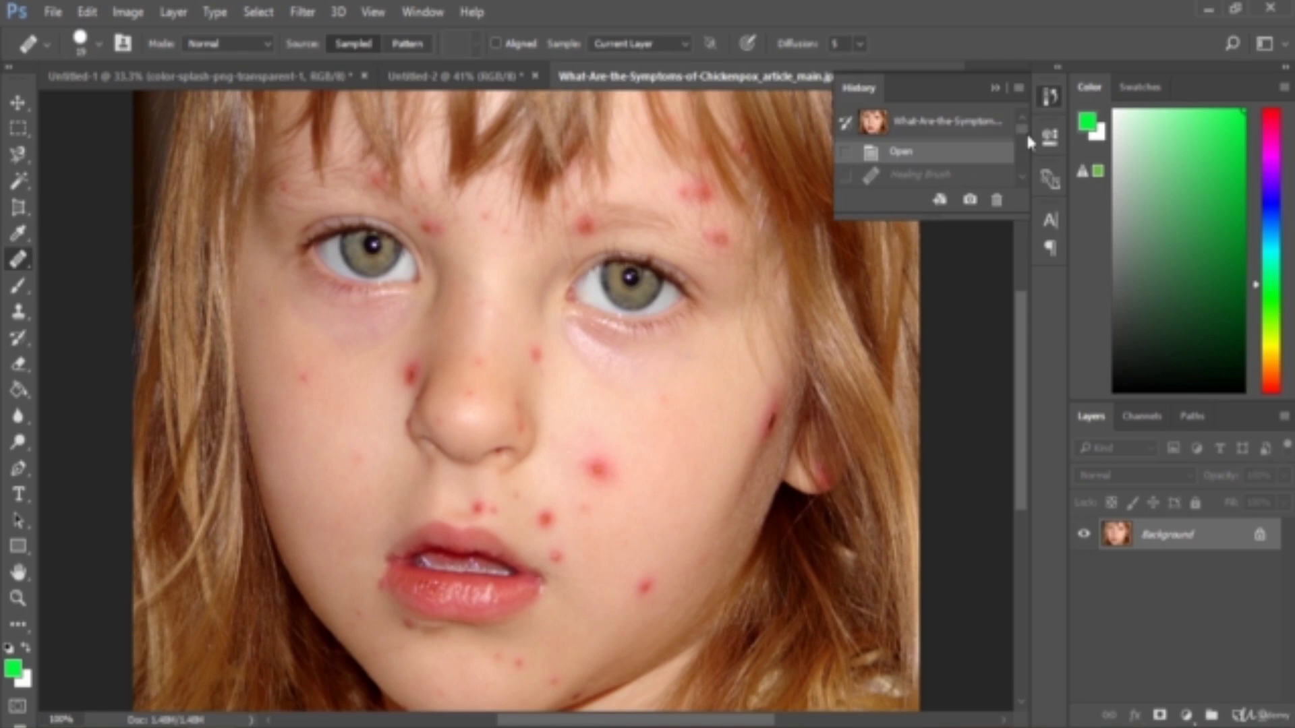
pyautogui.moveTo(1026, 131); pyautogui.dragTo(1025, 174)
pyautogui.click(979, 175)
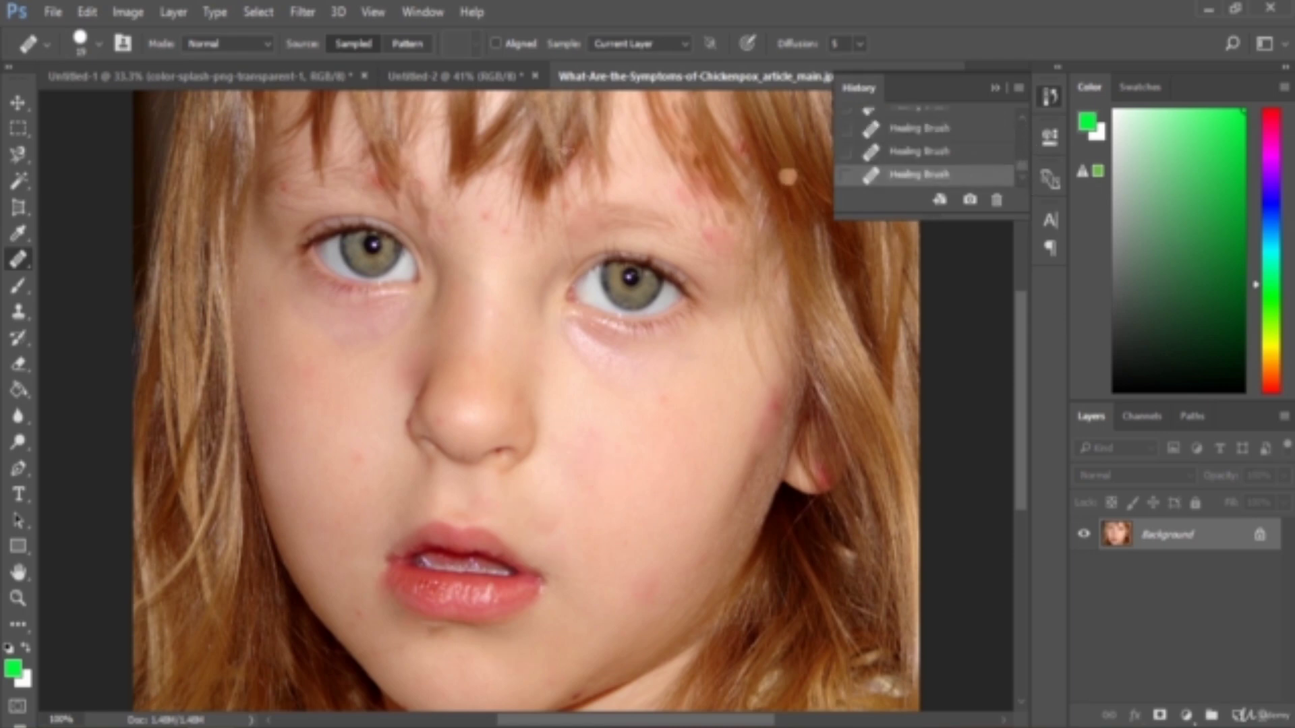
pyautogui.click(996, 88)
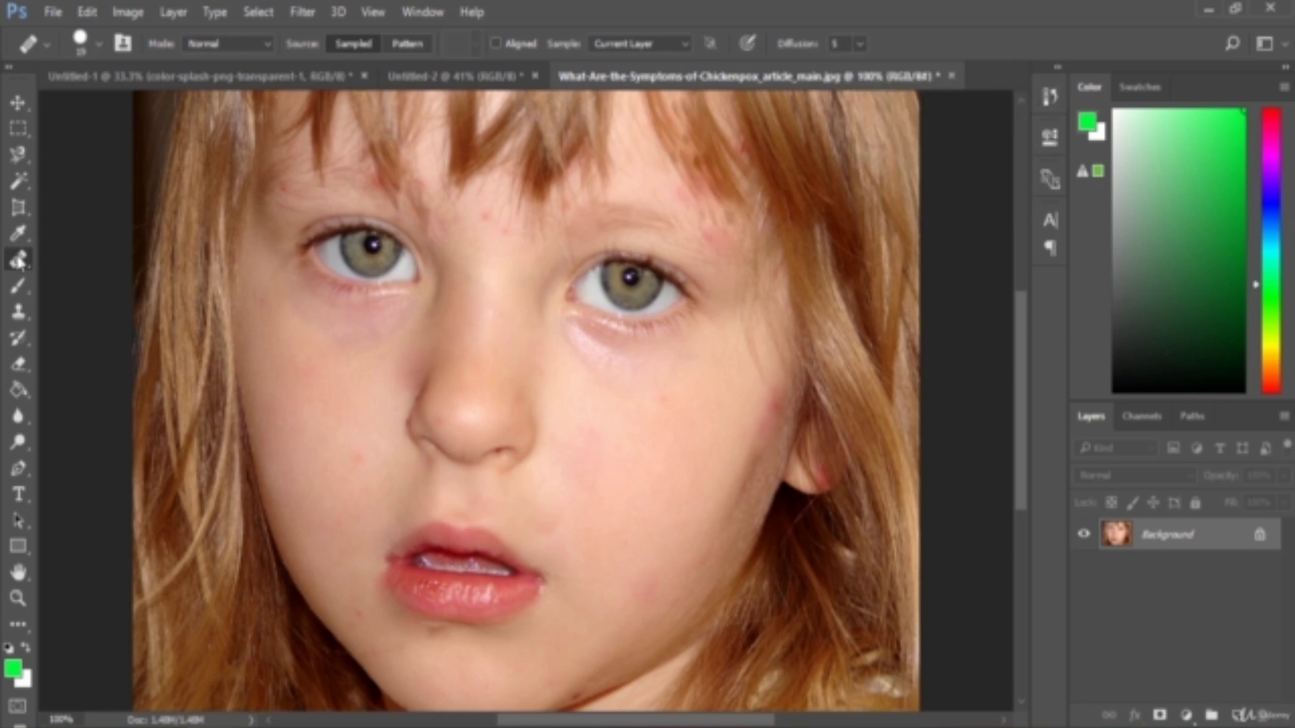
pyautogui.rightClick(19, 261)
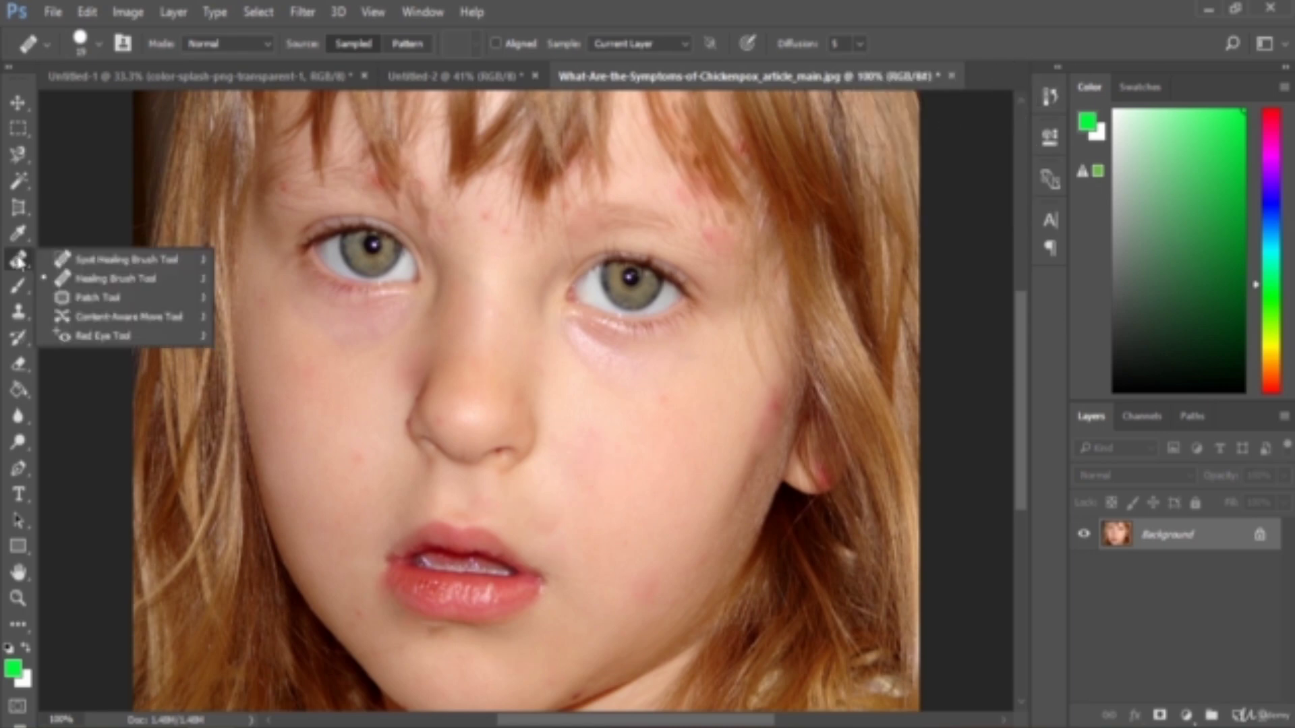
# Select the Patch Tool and zoom the Sailorman watercolor image to 200%
pyautogui.click(117, 302)
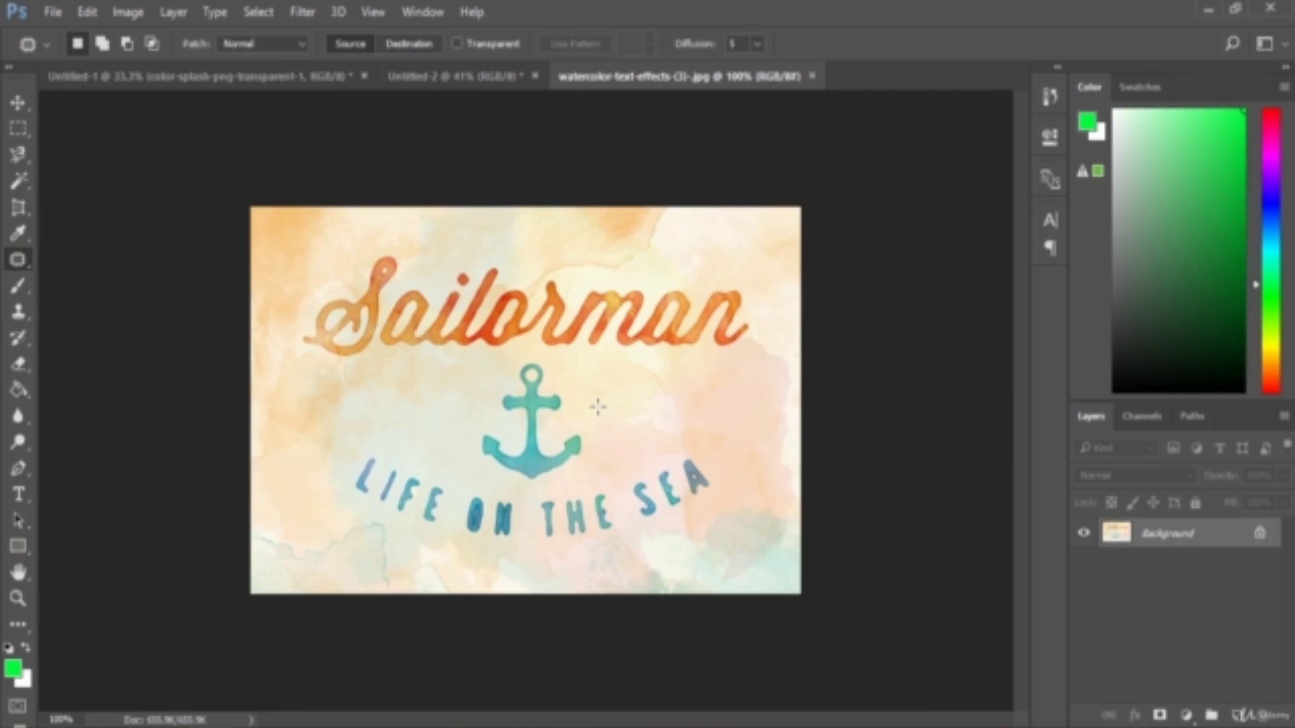
pyautogui.hotkey('ctrl', '+')
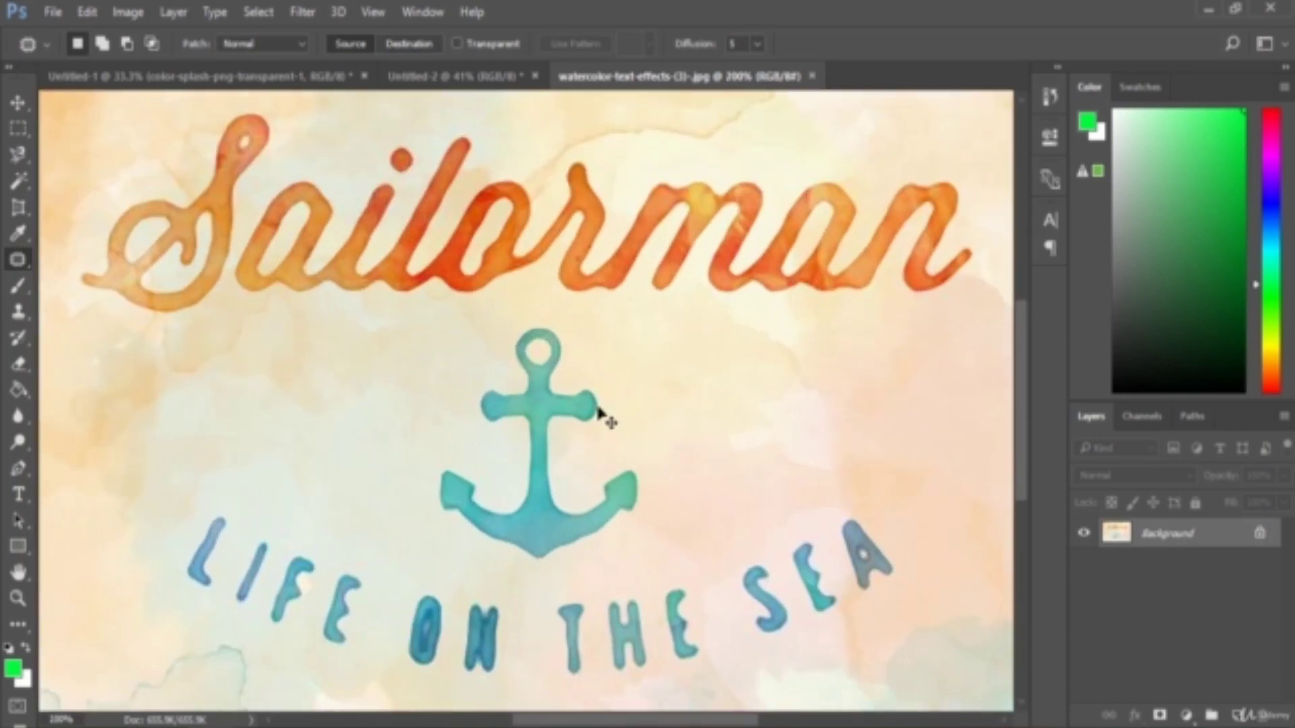
pyautogui.hotkey('ctrl', '-')
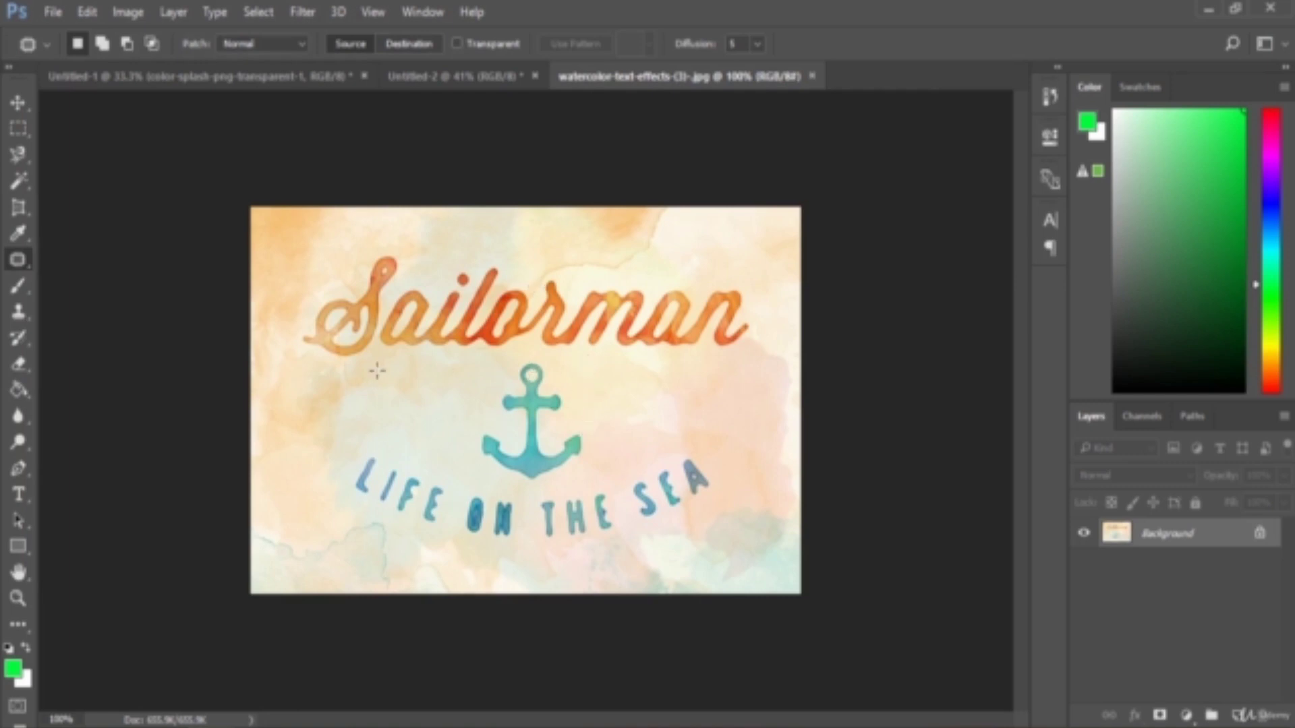
pyautogui.rightClick(22, 262)
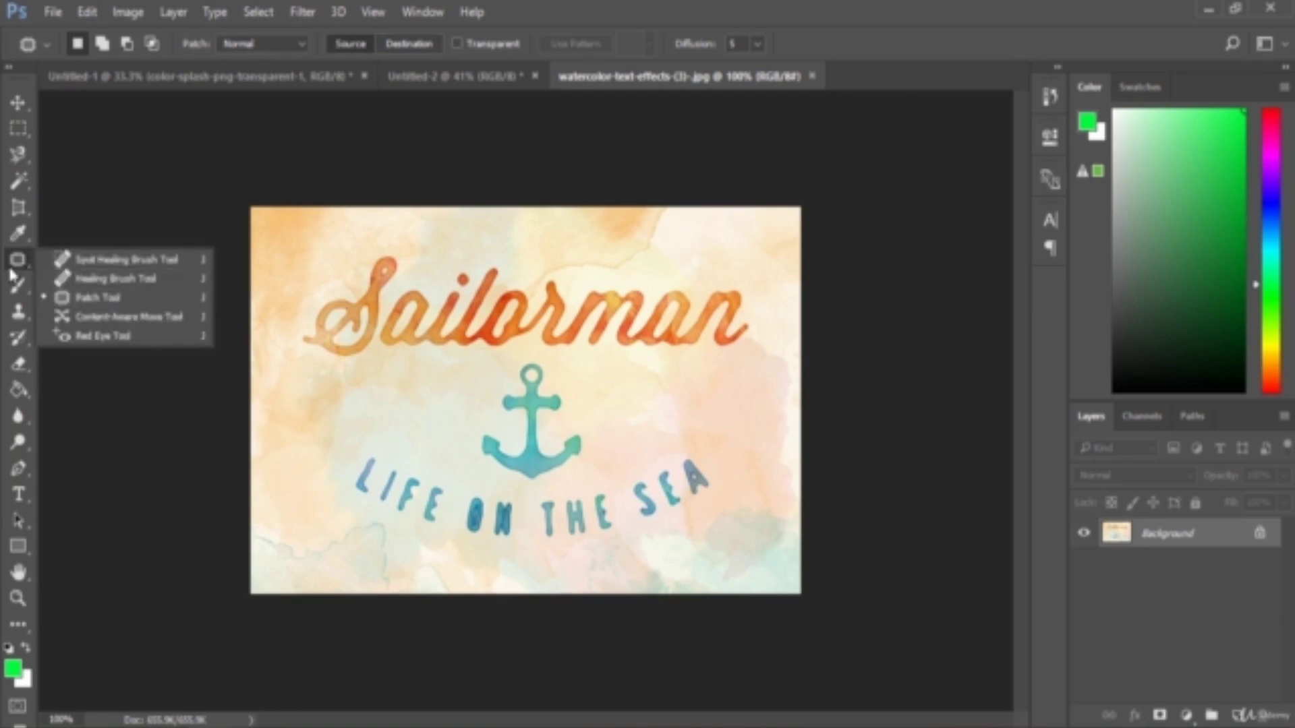
pyautogui.click(119, 305)
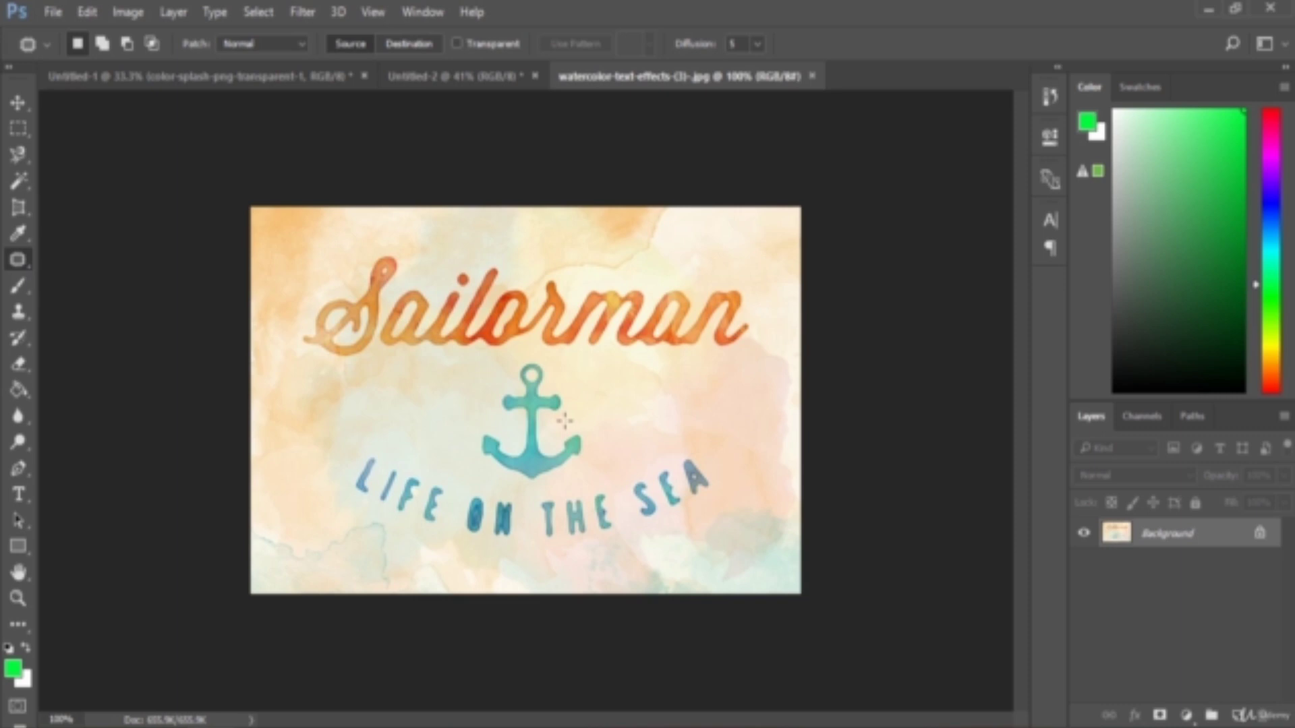
pyautogui.hotkey('ctrl', '+')
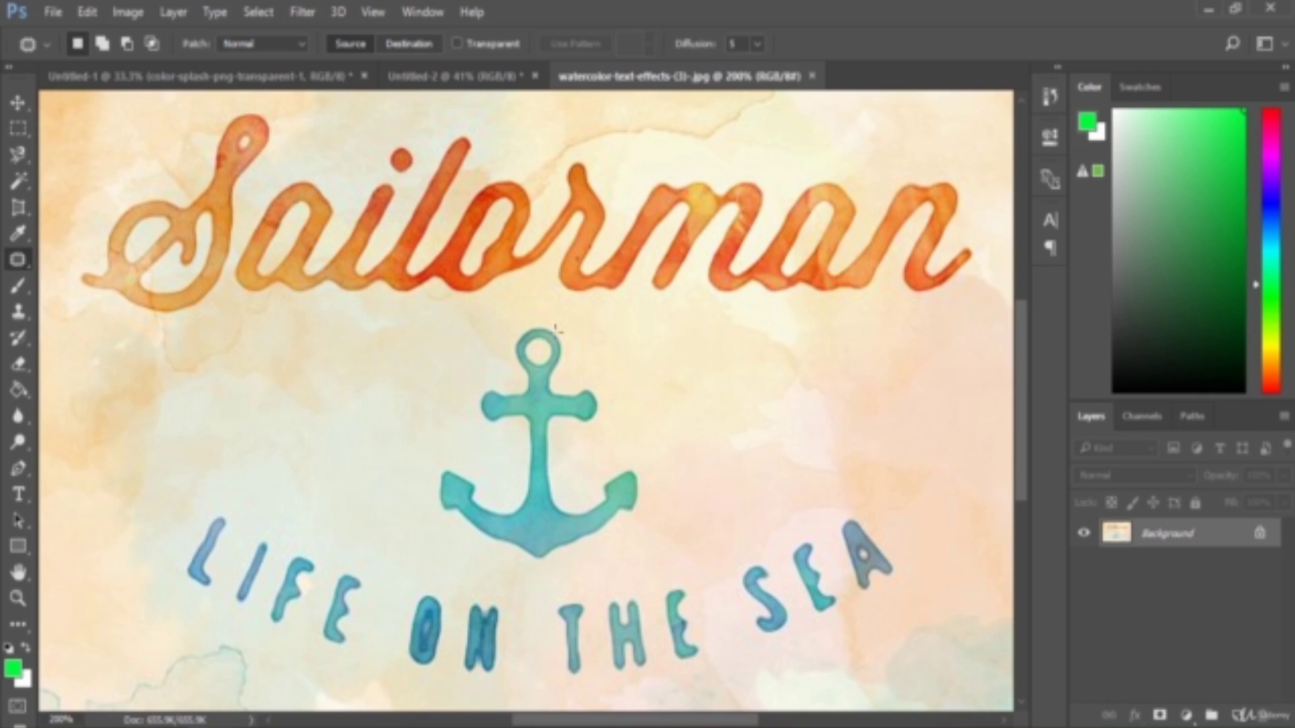
# Patch out the anchor by dragging its outline onto nearby clean background, then zoom out
pyautogui.moveTo(545, 318)
pyautogui.mouseDown()
pyautogui.moveTo(508, 351)
pyautogui.moveTo(517, 388)
pyautogui.moveTo(475, 389)
pyautogui.moveTo(472, 403)
pyautogui.moveTo(475, 421)
pyautogui.moveTo(516, 435)
pyautogui.moveTo(513, 501)
pyautogui.moveTo(456, 460)
pyautogui.moveTo(424, 482)
pyautogui.moveTo(457, 535)
pyautogui.moveTo(525, 575)
pyautogui.moveTo(604, 545)
pyautogui.moveTo(652, 477)
pyautogui.moveTo(561, 481)
pyautogui.moveTo(565, 428)
pyautogui.moveTo(614, 391)
pyautogui.moveTo(565, 365)
pyautogui.moveTo(537, 322)
pyautogui.mouseUp()
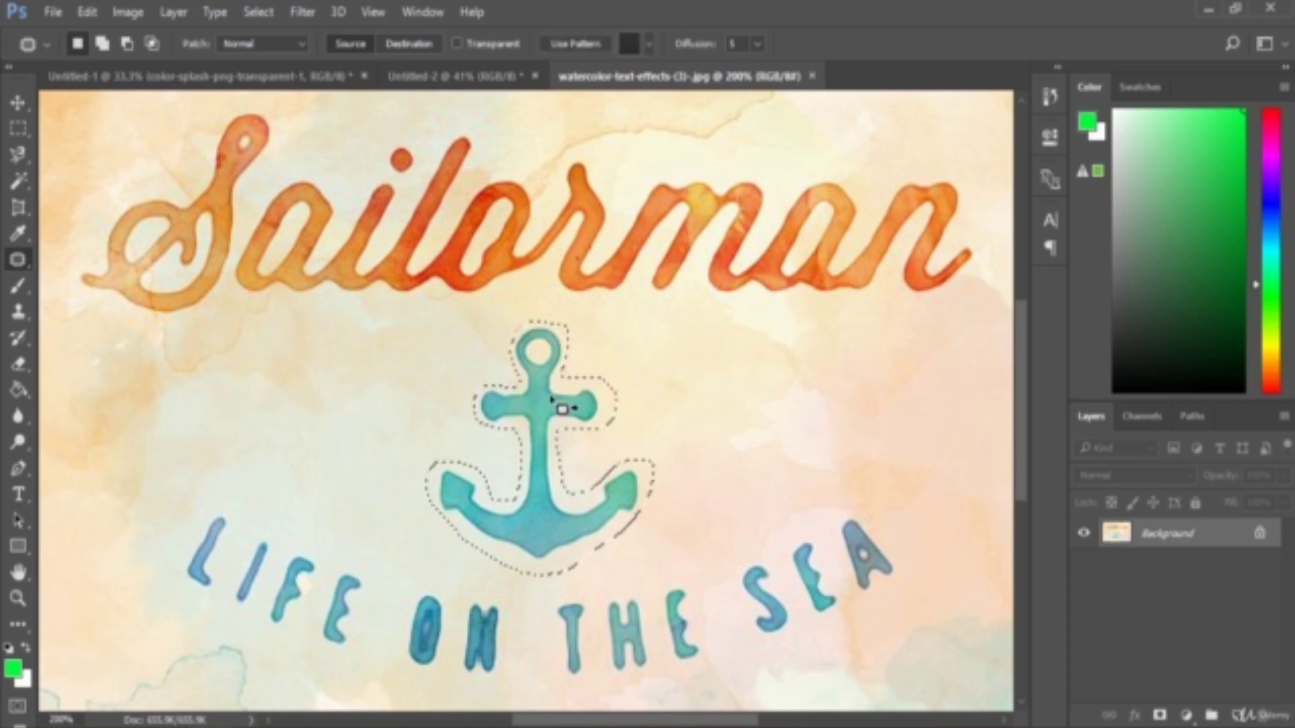
pyautogui.moveTo(560, 408); pyautogui.dragTo(778, 368)
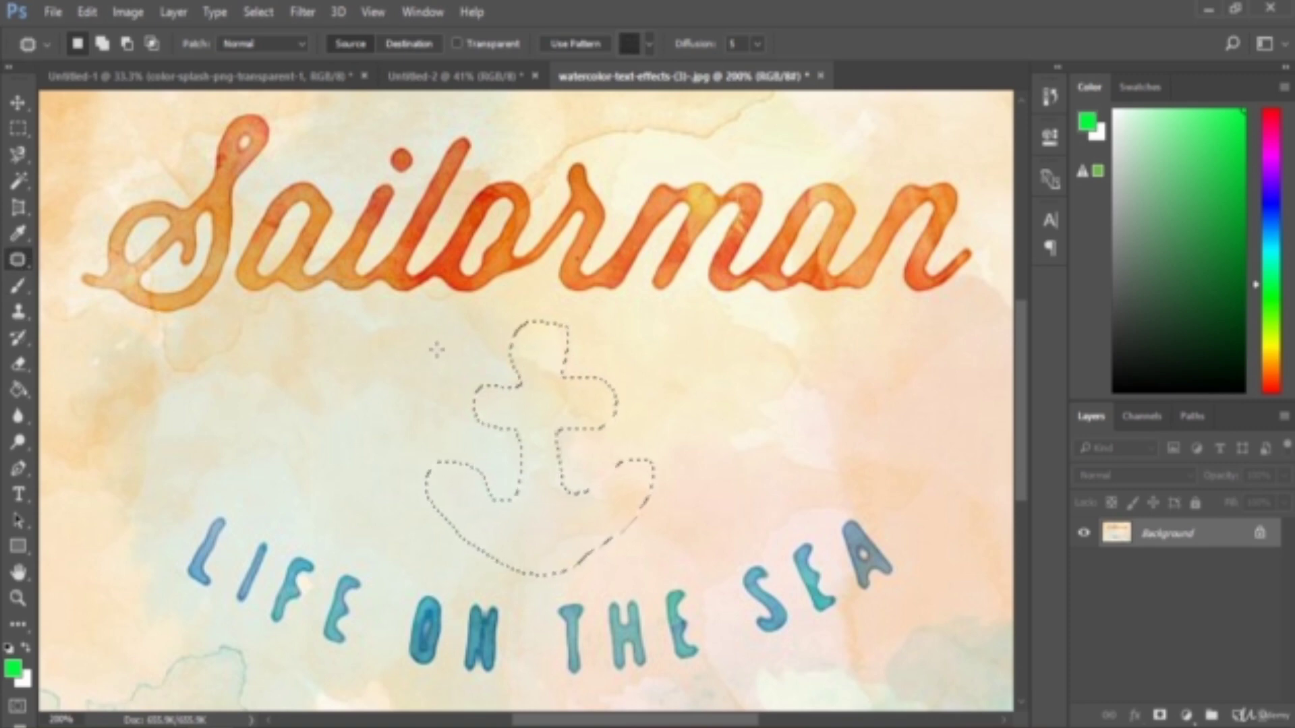
pyautogui.hotkey('ctrl', '-')
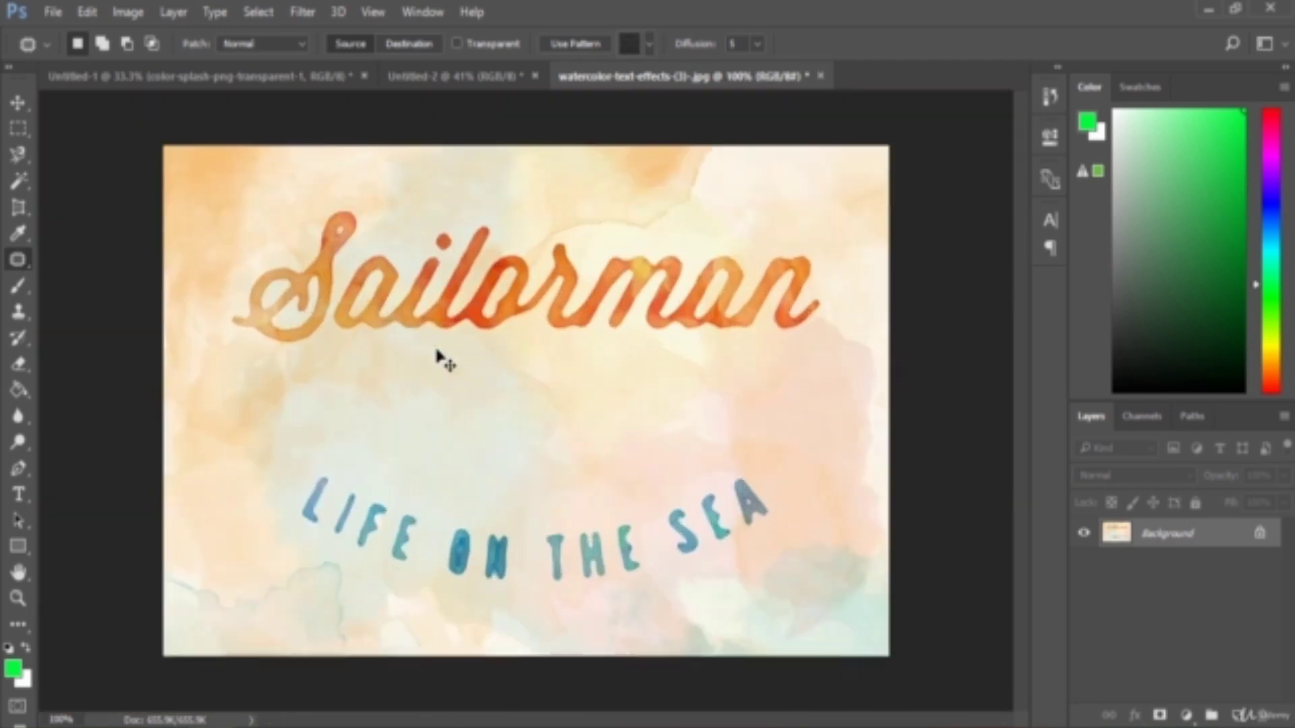
# Patch out the Sailorman lettering with background from below, then patch the leftover red spot
pyautogui.hotkey('ctrl', '+')
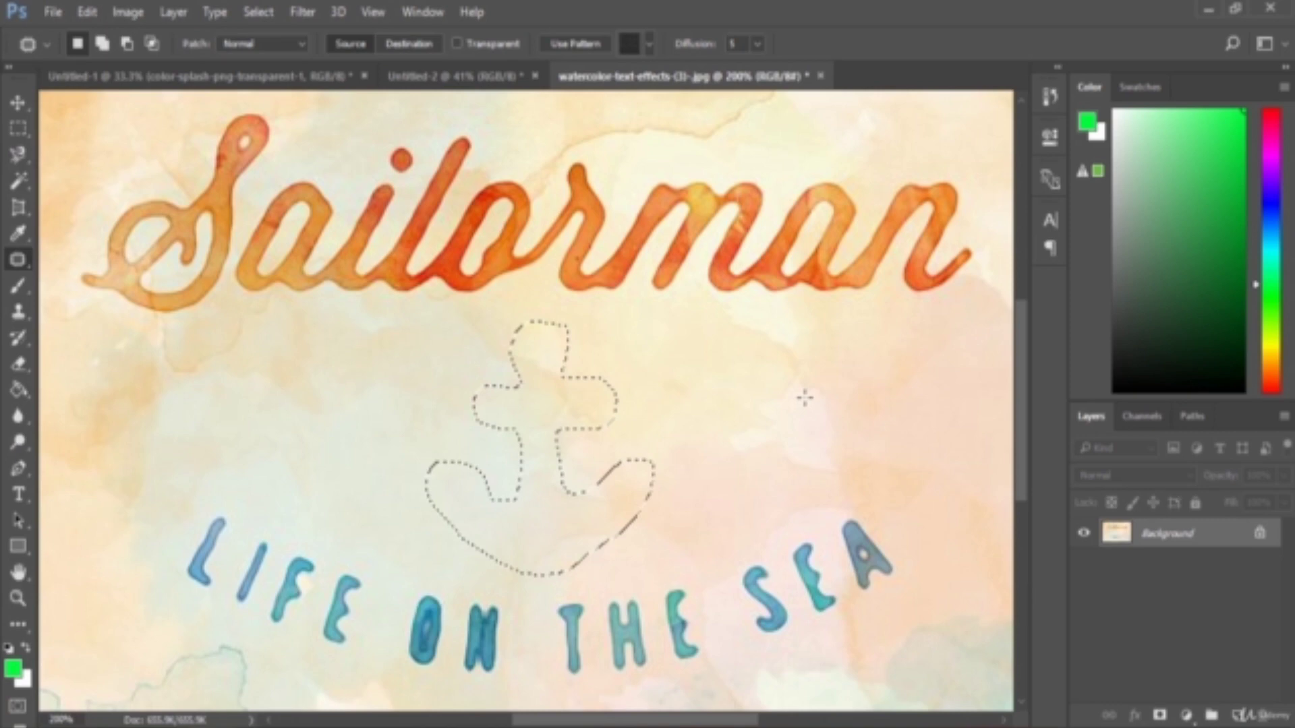
pyautogui.click(804, 398)
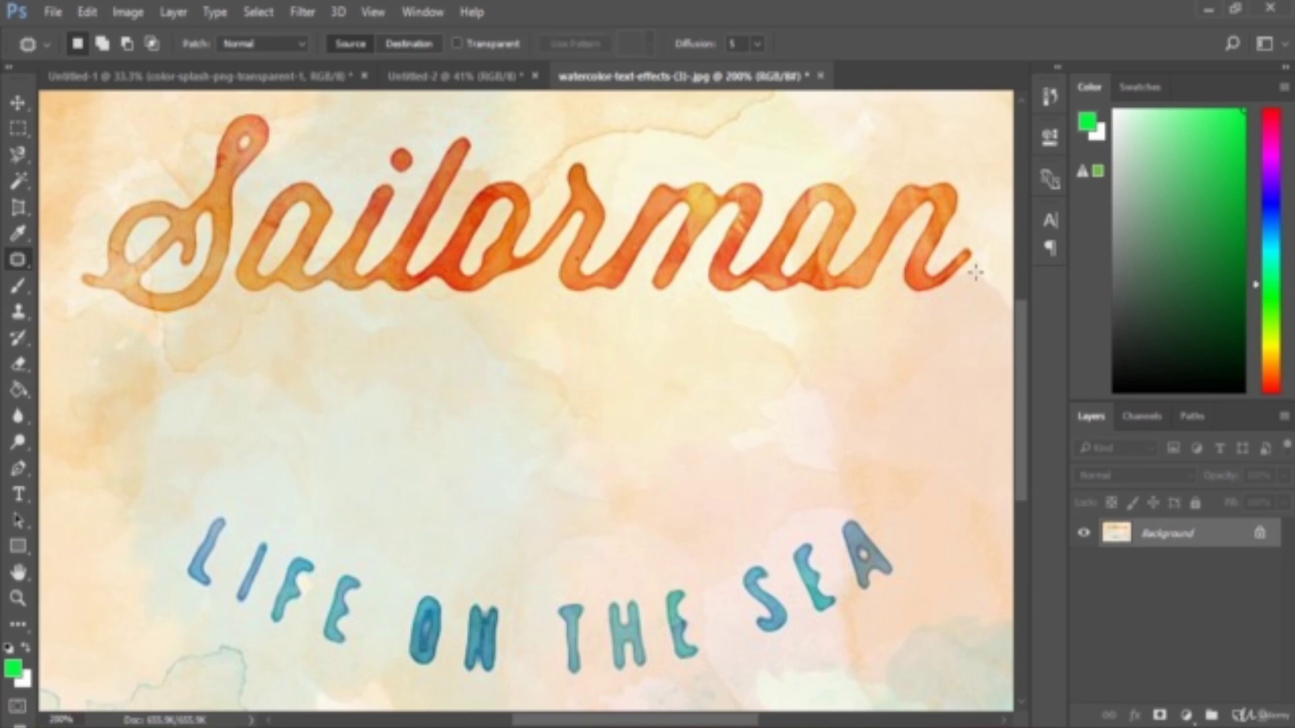
pyautogui.moveTo(974, 273)
pyautogui.mouseDown()
pyautogui.moveTo(795, 317)
pyautogui.moveTo(233, 296)
pyautogui.moveTo(175, 316)
pyautogui.moveTo(80, 226)
pyautogui.moveTo(262, 106)
pyautogui.moveTo(602, 165)
pyautogui.moveTo(904, 145)
pyautogui.moveTo(960, 187)
pyautogui.moveTo(975, 280)
pyautogui.mouseUp()
pyautogui.moveTo(555, 264); pyautogui.dragTo(535, 435)
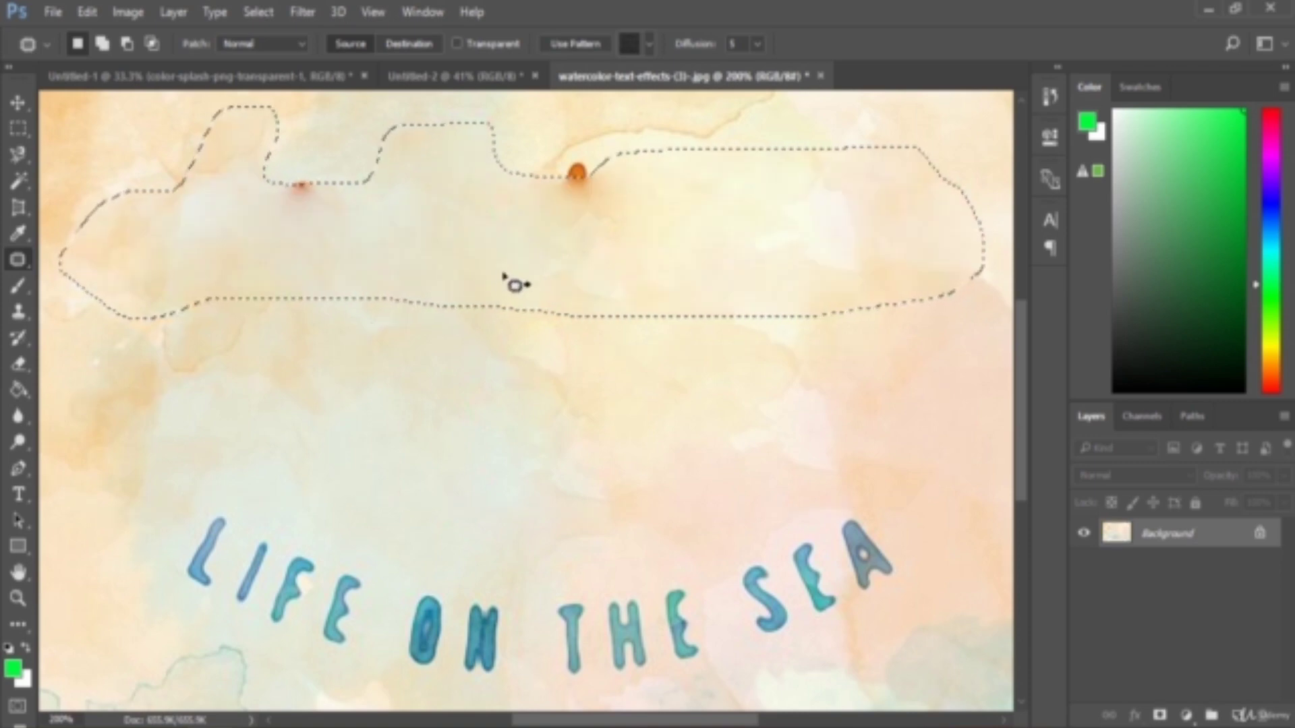
pyautogui.hotkey('ctrl', 'd')
pyautogui.moveTo(607, 145); pyautogui.dragTo(607, 146)
pyautogui.moveTo(580, 172); pyautogui.dragTo(298, 171)
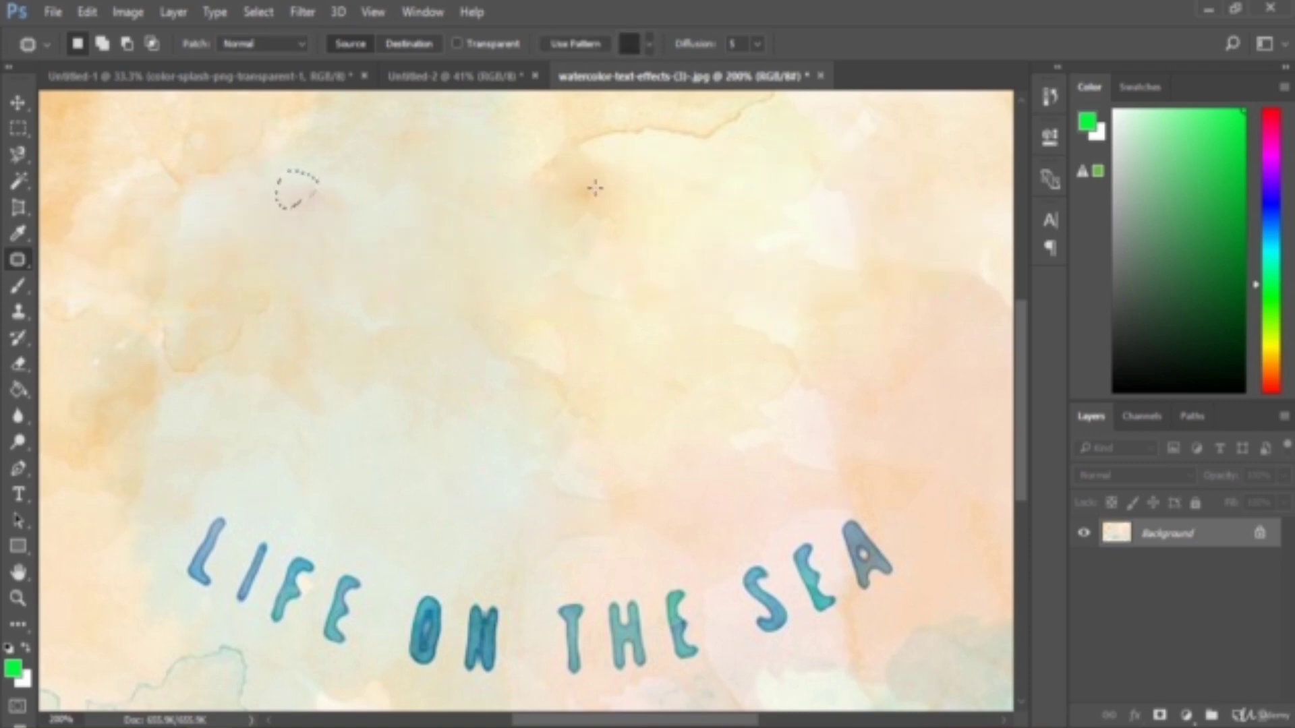
pyautogui.hotkey('ctrl', 'd')
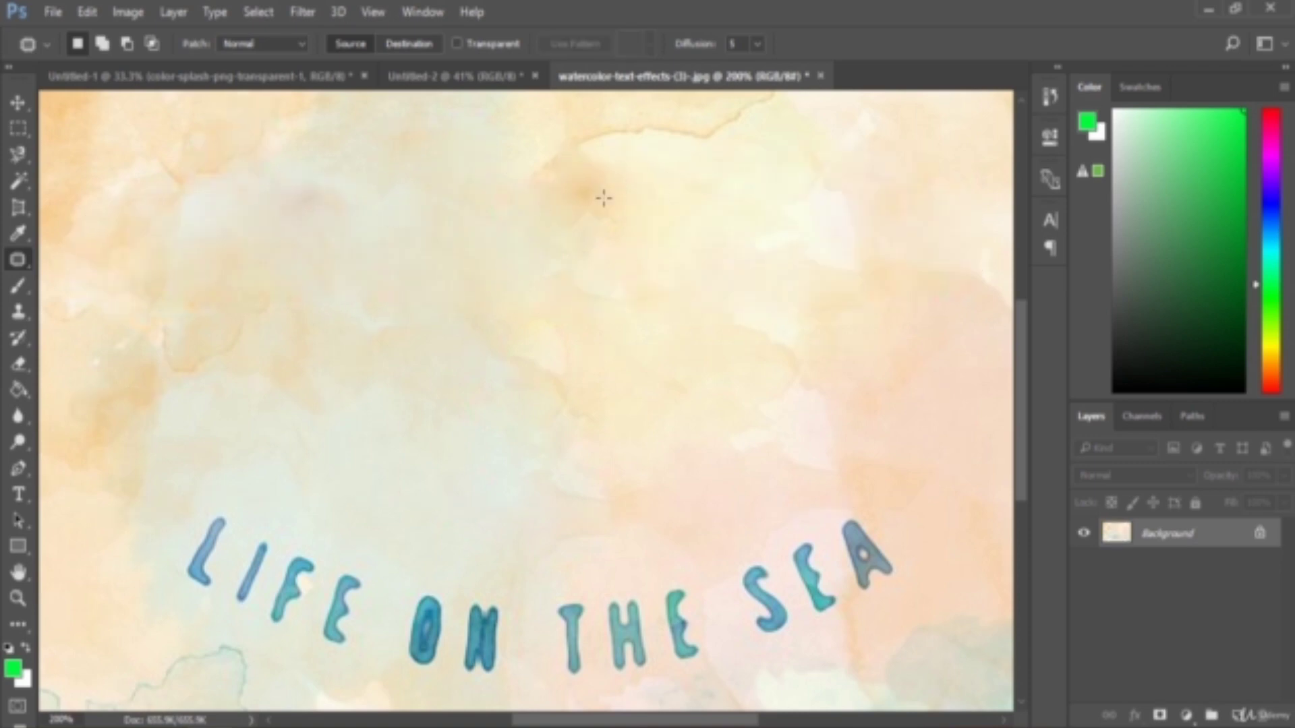
# Patch out the LIFE ON THE SEA lettering with lower-right background, deselect and zoom out
pyautogui.scroll(-5, 654, 467)
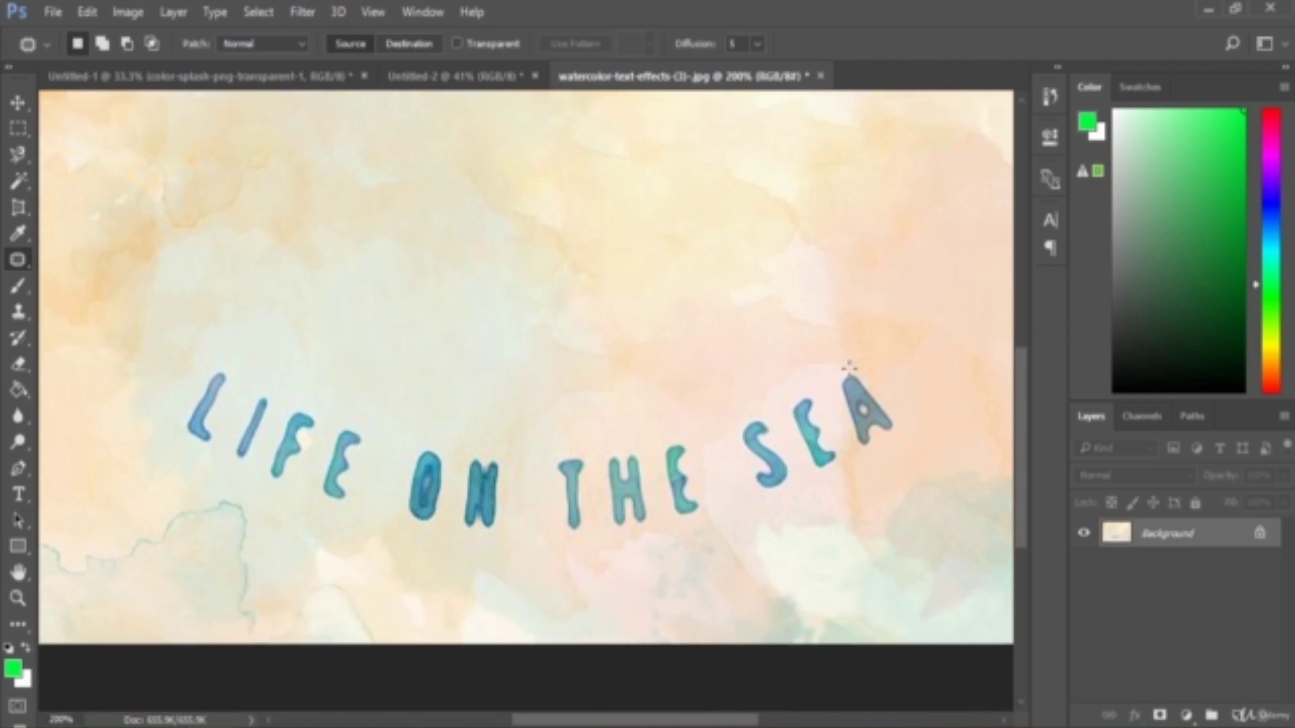
pyautogui.moveTo(849, 366)
pyautogui.mouseDown()
pyautogui.moveTo(771, 384)
pyautogui.moveTo(846, 367)
pyautogui.mouseUp()
pyautogui.moveTo(617, 449)
pyautogui.mouseDown()
pyautogui.moveTo(685, 543)
pyautogui.moveTo(752, 548)
pyautogui.mouseUp()
pyautogui.hotkey('ctrl', 'd')
pyautogui.hotkey('ctrl', '-')
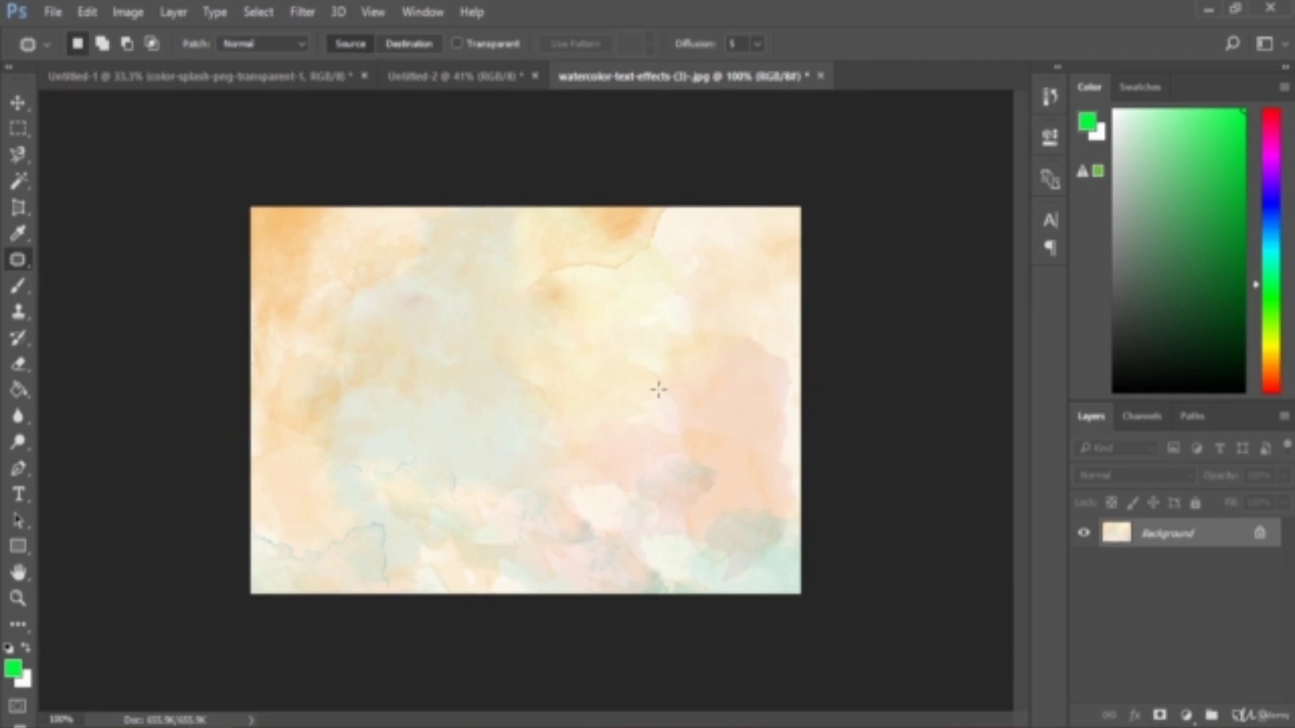
pyautogui.click(1055, 96)
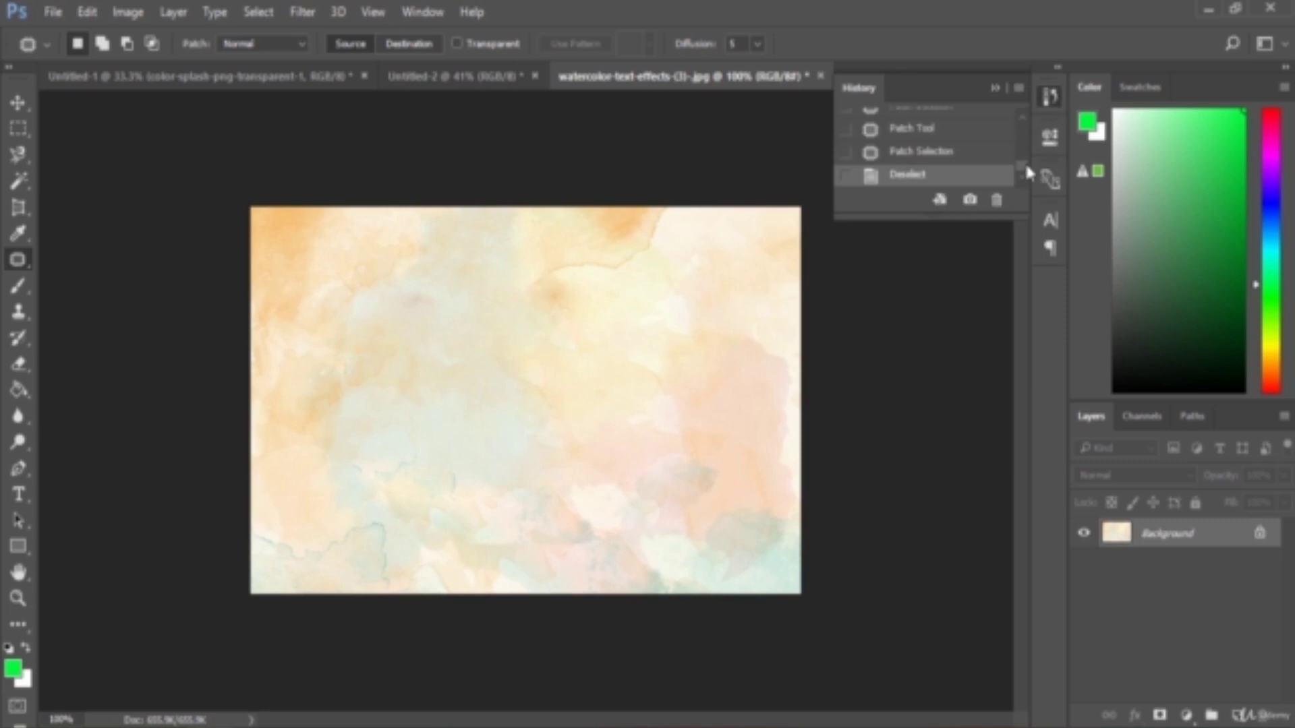
pyautogui.moveTo(1026, 167); pyautogui.dragTo(1019, 104)
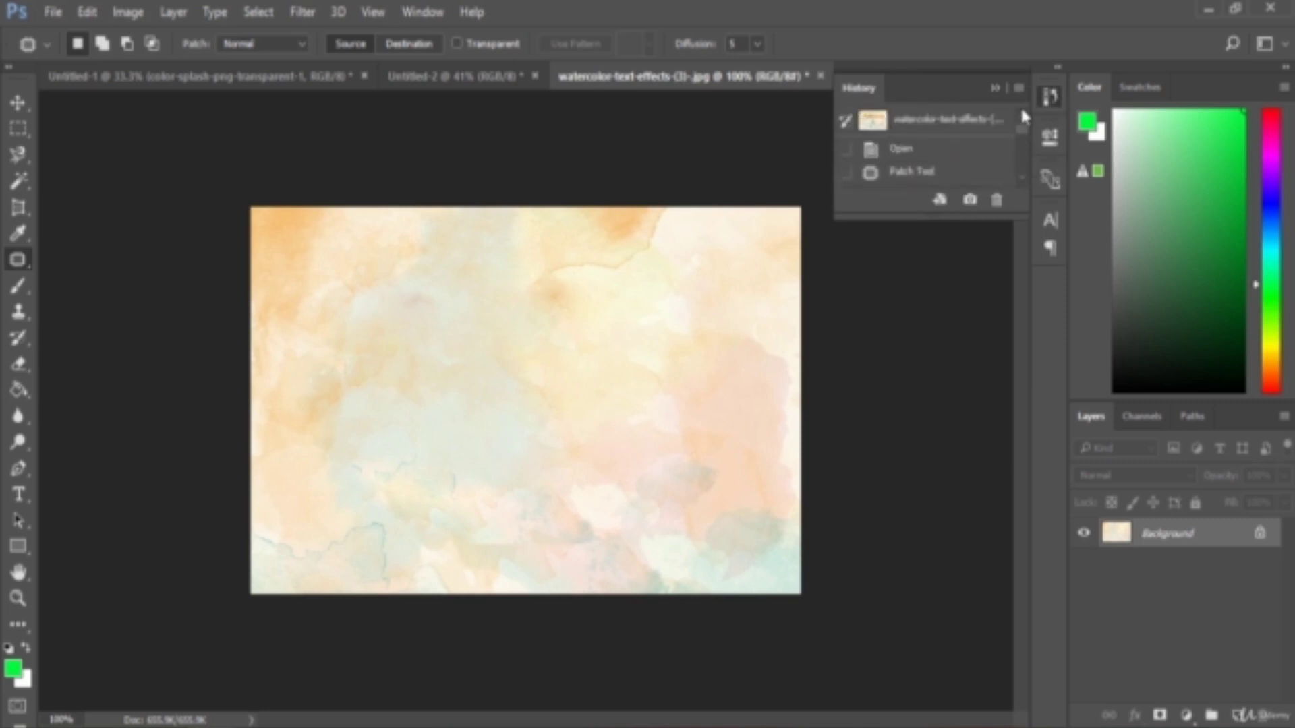
pyautogui.click(927, 154)
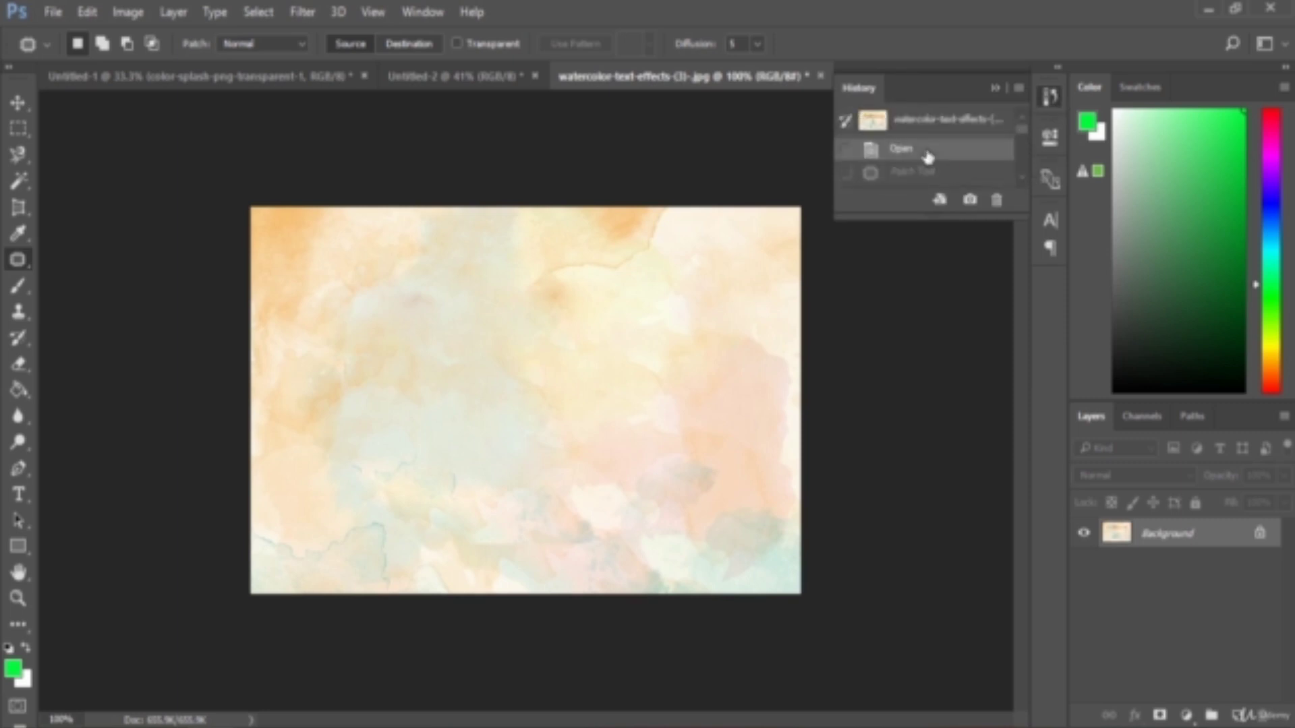
pyautogui.scroll(-2, 937, 149)
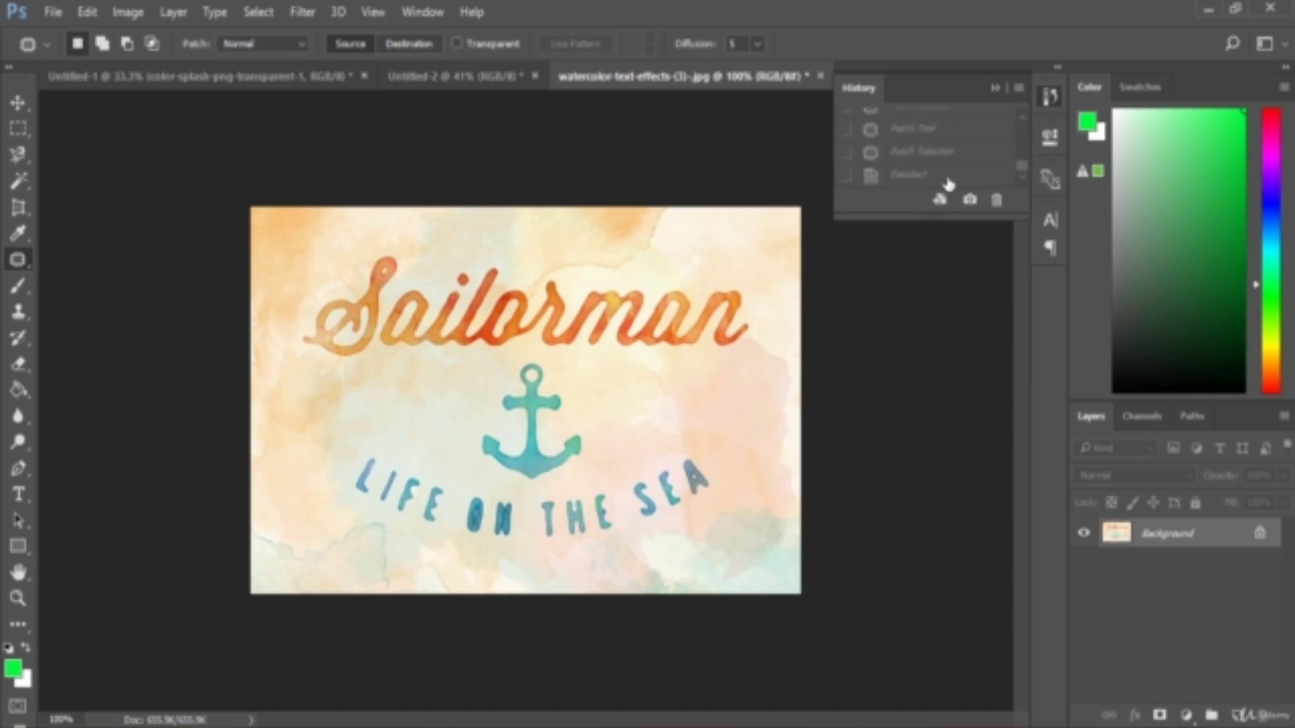
pyautogui.click(946, 177)
pyautogui.scroll(-1, 947, 181)
pyautogui.scroll(3, 949, 165)
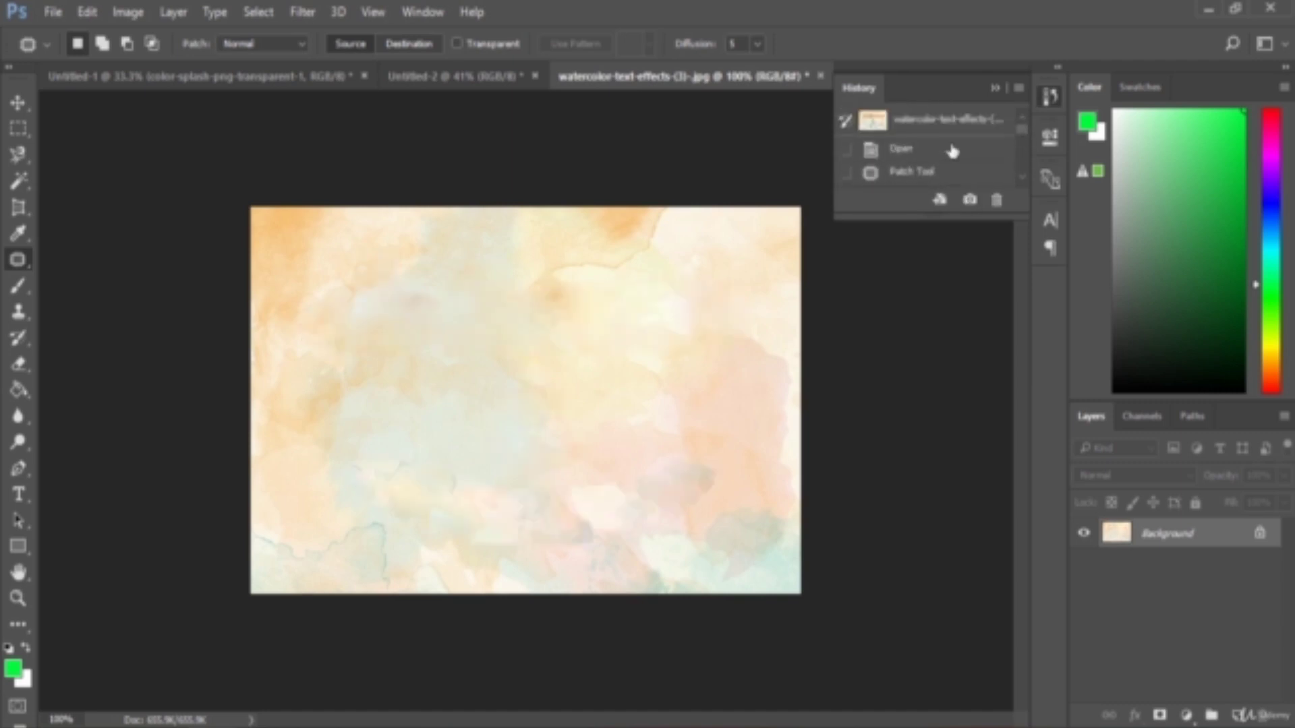
pyautogui.click(952, 151)
pyautogui.scroll(-2, 950, 159)
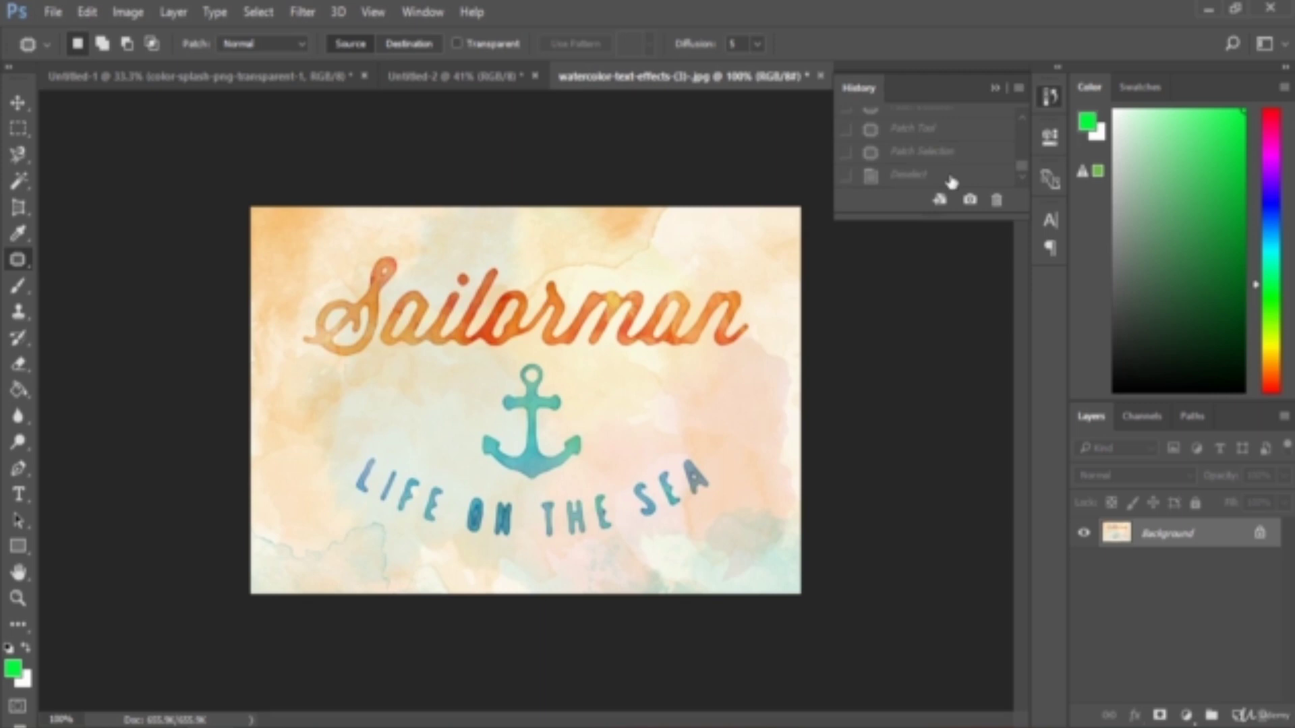
pyautogui.click(950, 176)
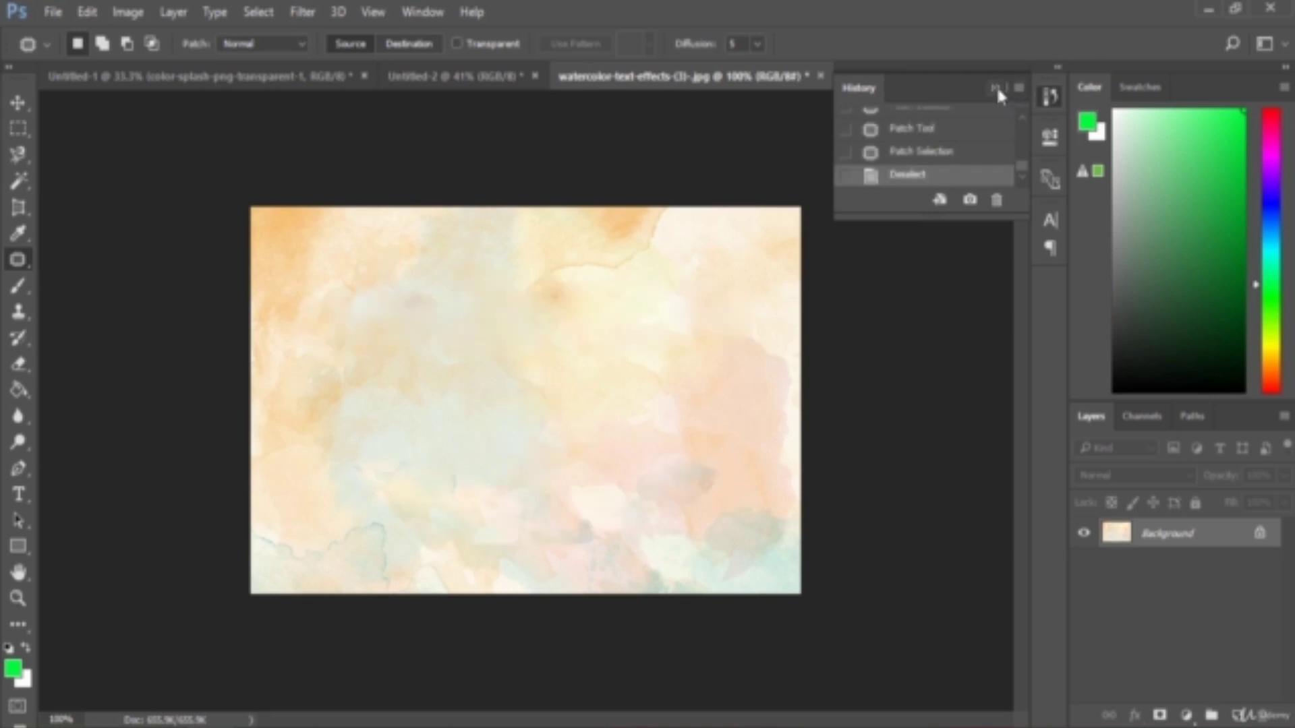
pyautogui.click(996, 88)
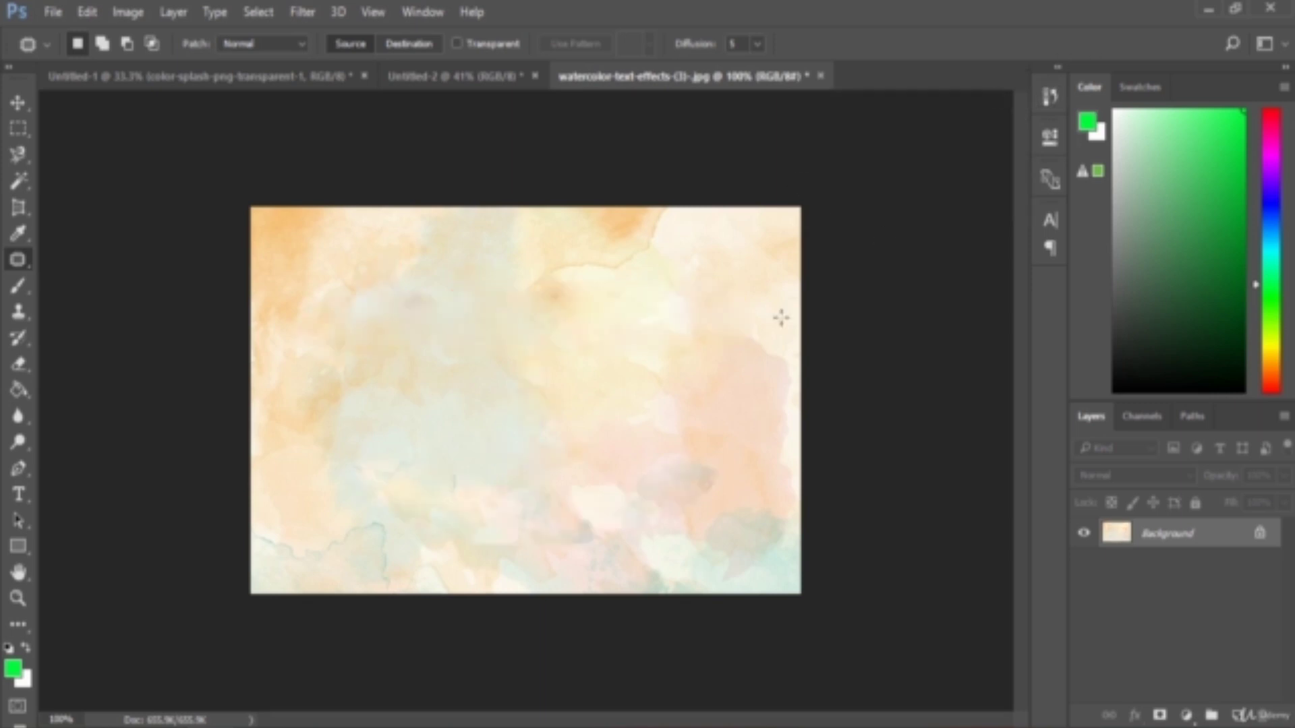
# Select the Red Eye Tool and open Red-eye_effect.jpg from the File menu
pyautogui.rightClick(23, 270)
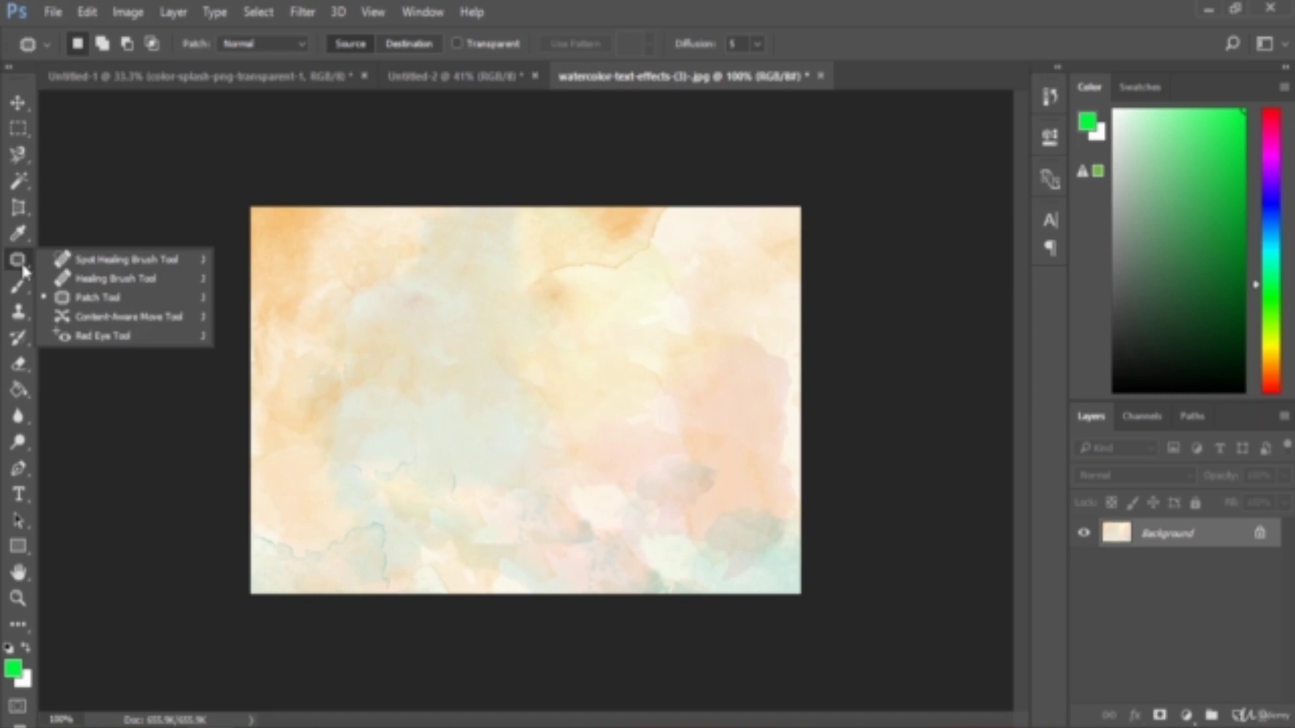
pyautogui.click(104, 337)
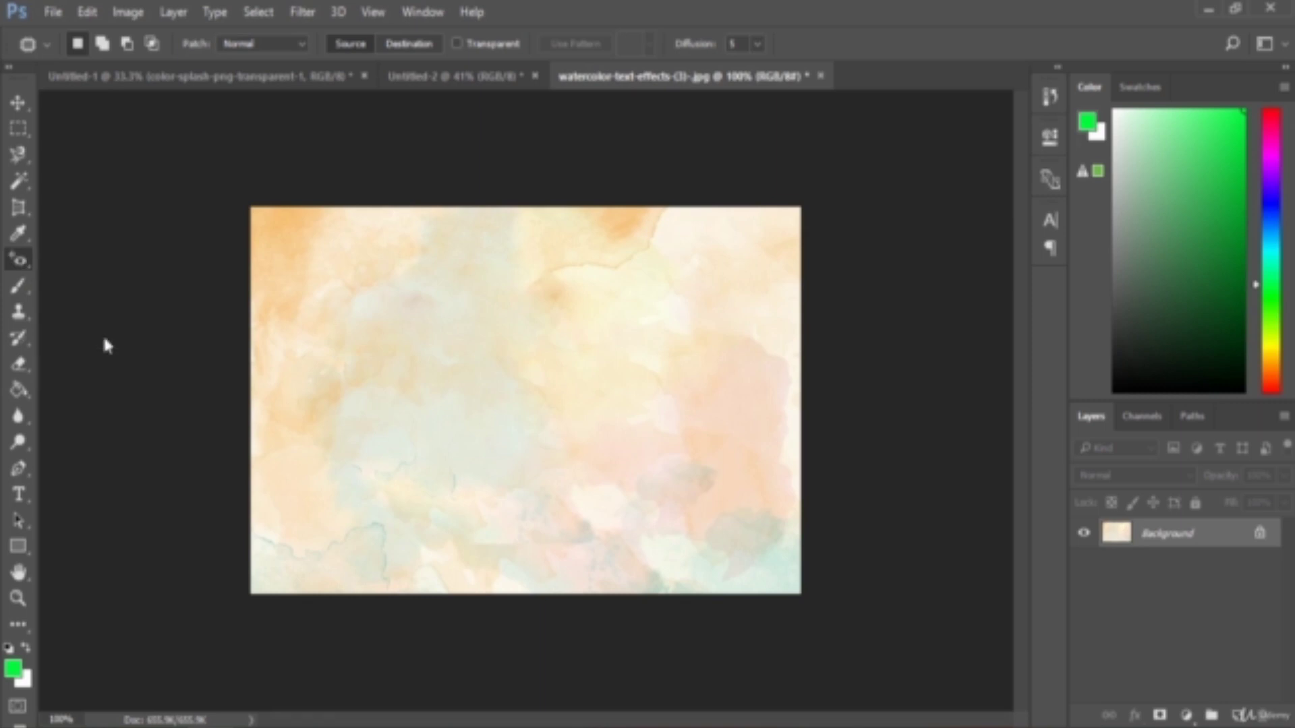
pyautogui.click(470, 79)
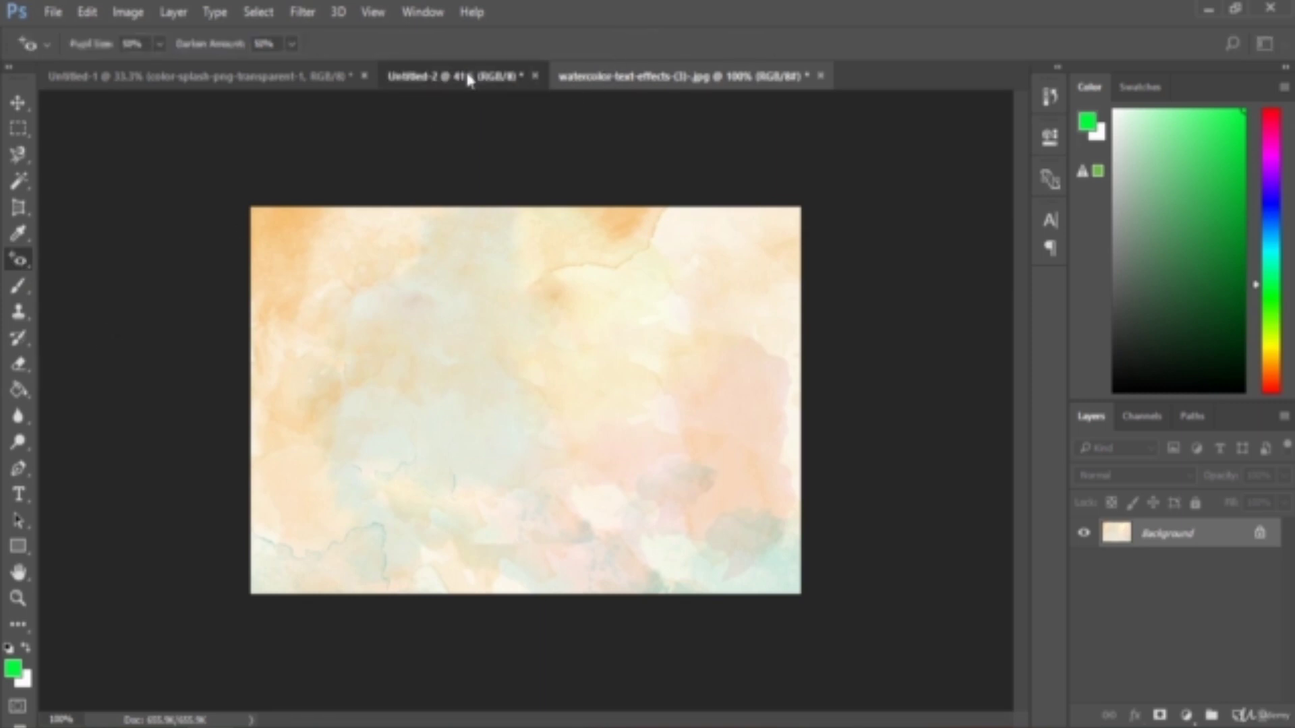
pyautogui.click(54, 12)
pyautogui.click(61, 49)
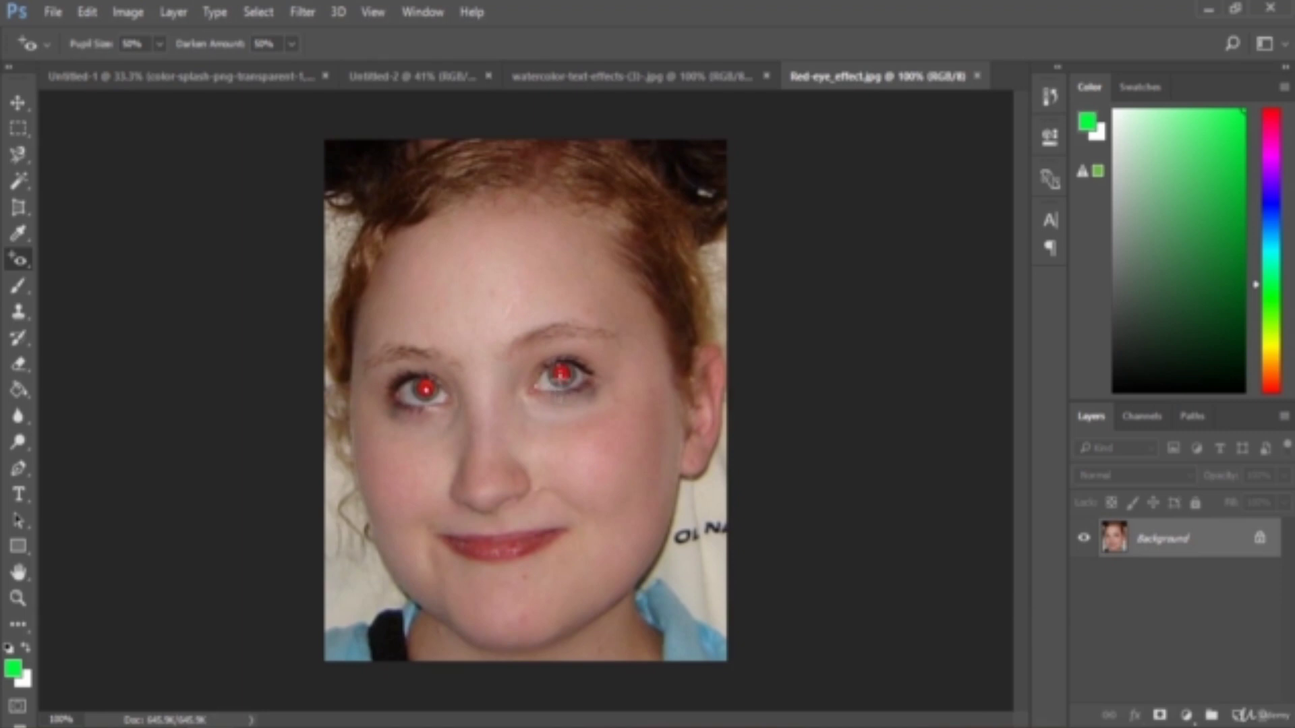
# Switch to the Red Eye Tool and correct the red pupils of the right and left eyes
pyautogui.rightClick(21, 260)
pyautogui.click(118, 337)
pyautogui.click(561, 373)
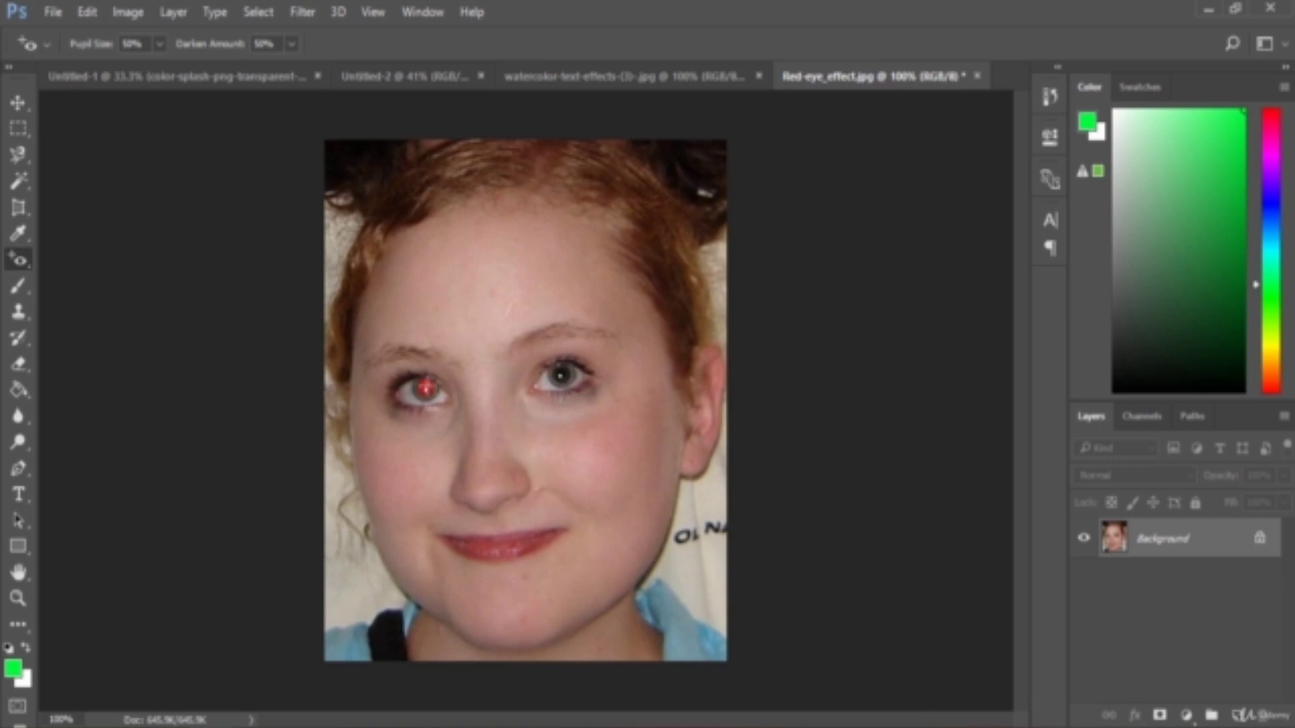
pyautogui.click(425, 388)
# Raise the Red Eye Pupil Size to about 61% and switch to the Brush tool
pyautogui.moveTo(95, 47); pyautogui.dragTo(92, 48)
pyautogui.click(22, 277)
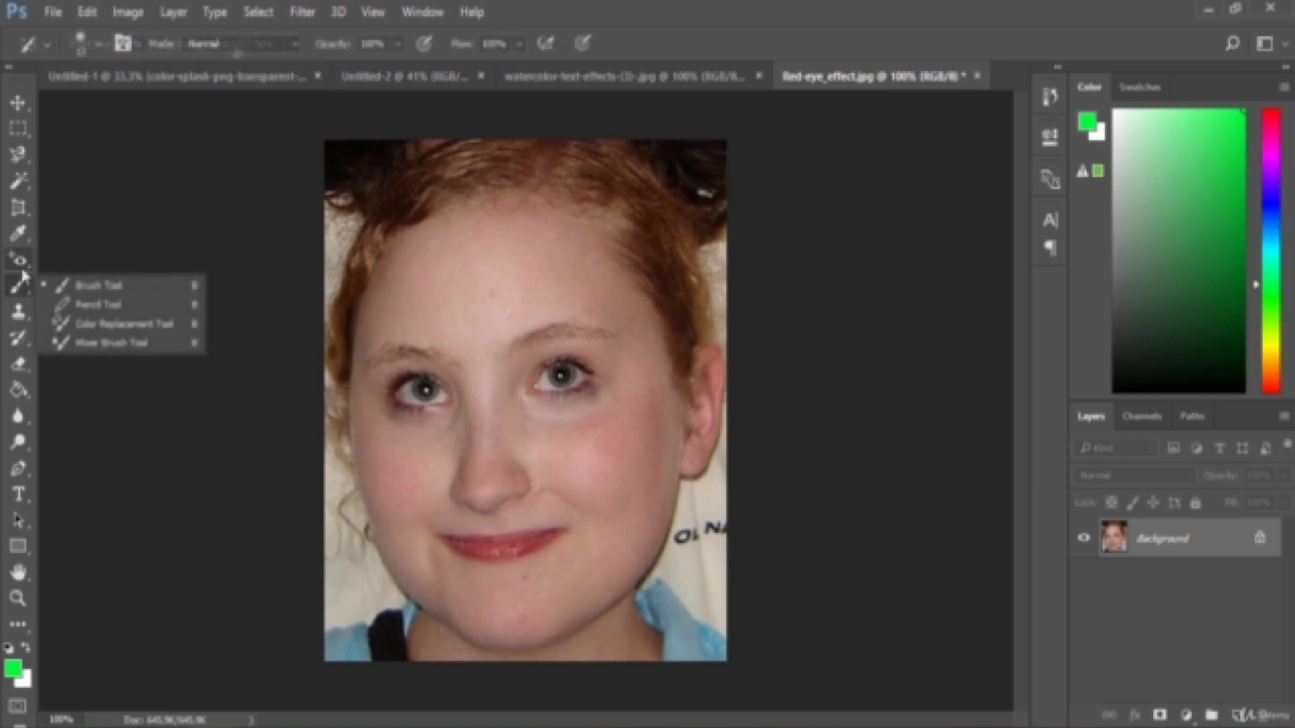